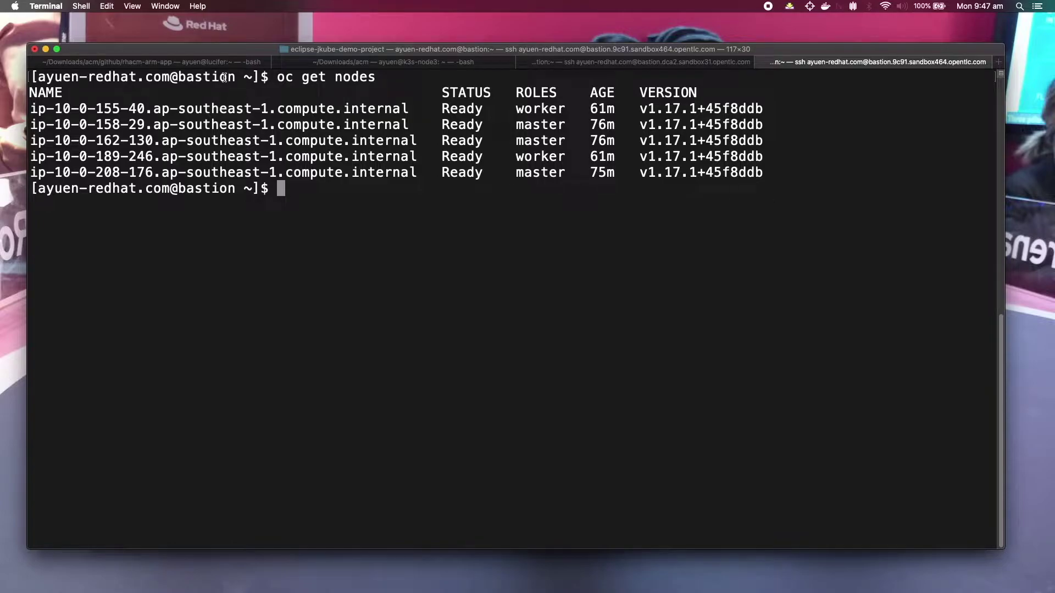
Switch to the local rhacm-arm-app terminal session and look up the definition of the alias k
click(202, 63)
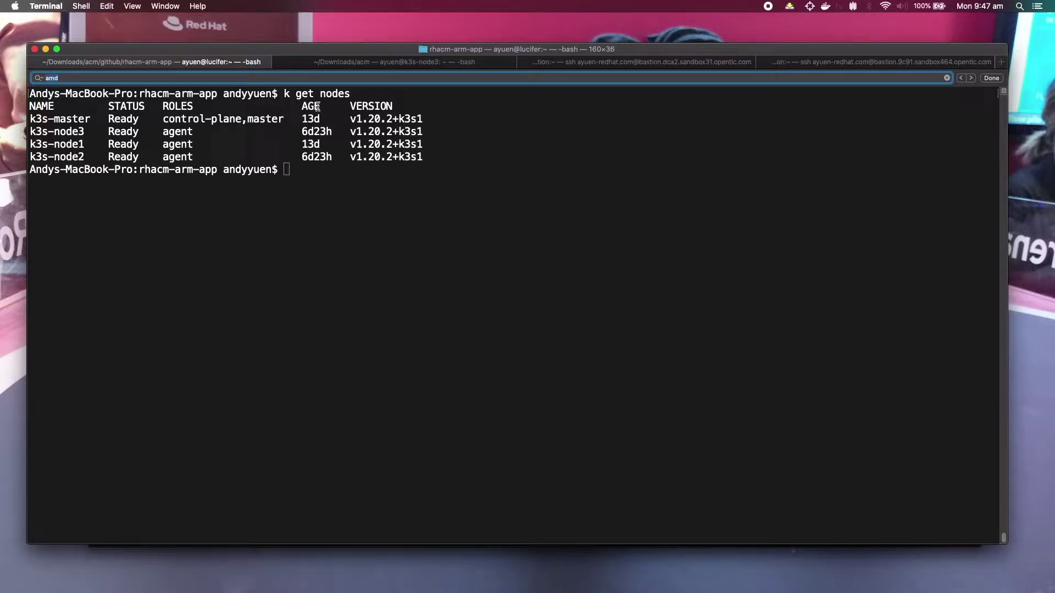
click(341, 180)
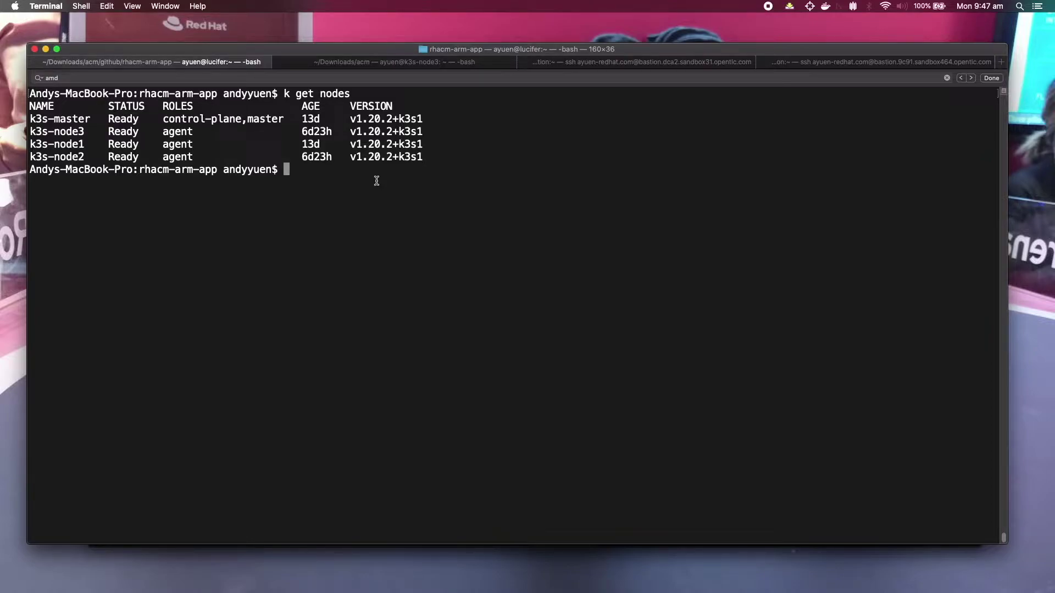
text(alias k)
key(Return)
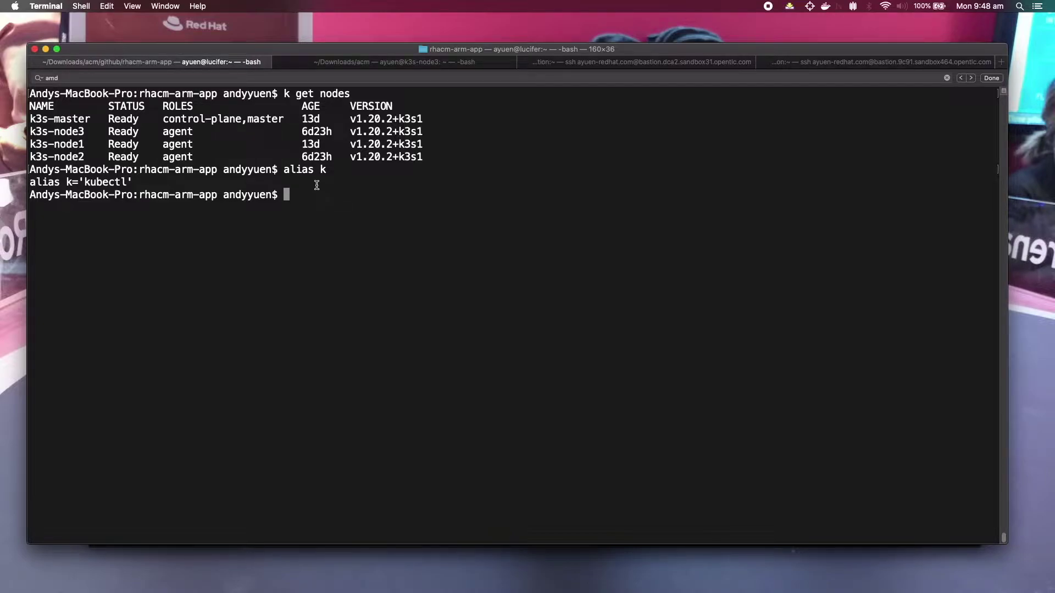
List the k3s nodes with their labels using k get nodes --show-labels and highlight the architecture labels of k3s-node3 and k3s-node1
text(k get nodes --show-labels)
key(Return)
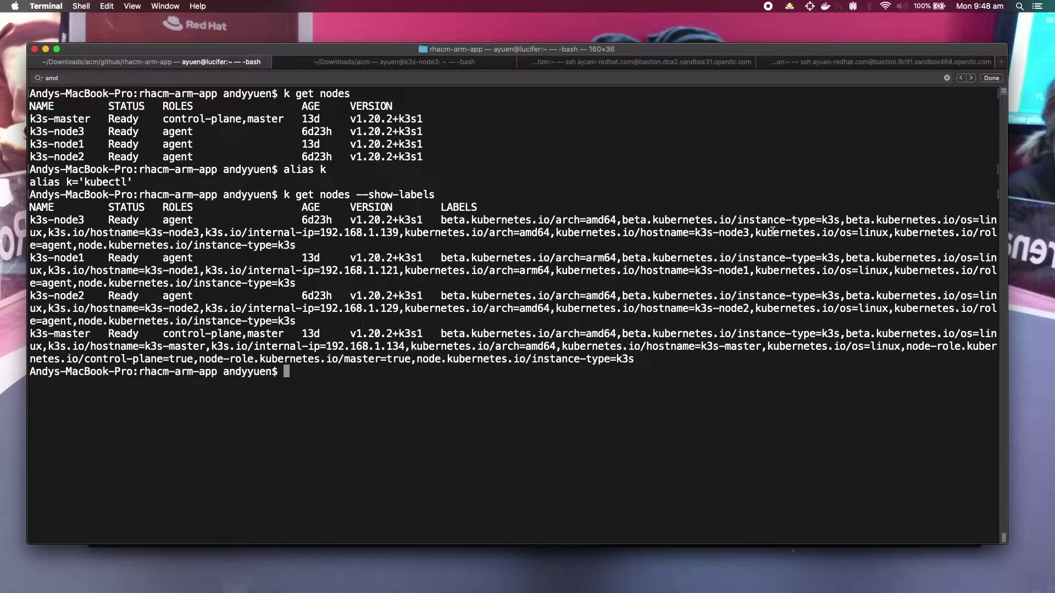
drag(439, 235, 551, 235)
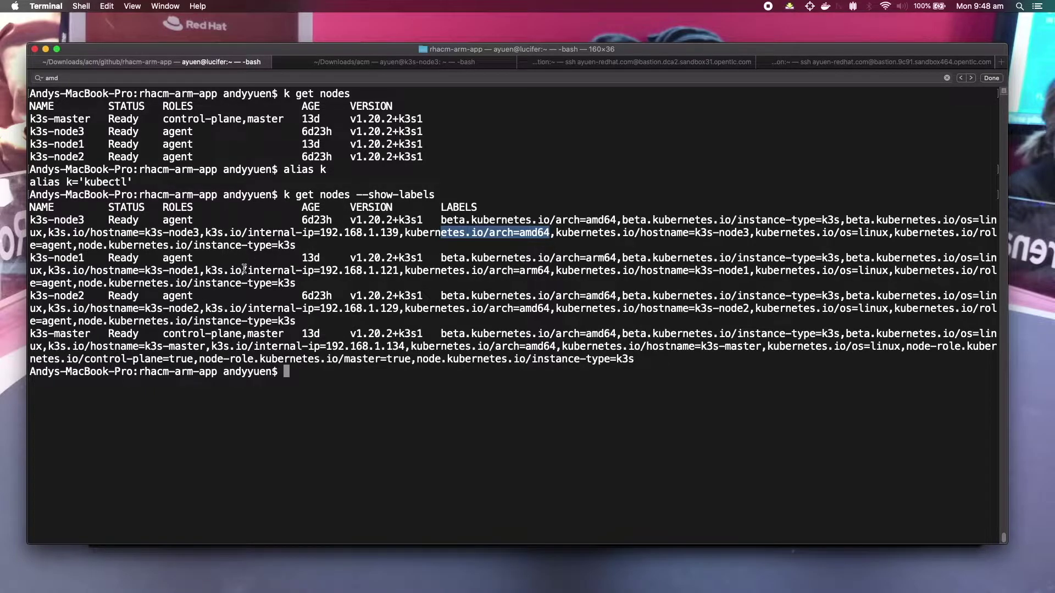
drag(488, 271, 548, 270)
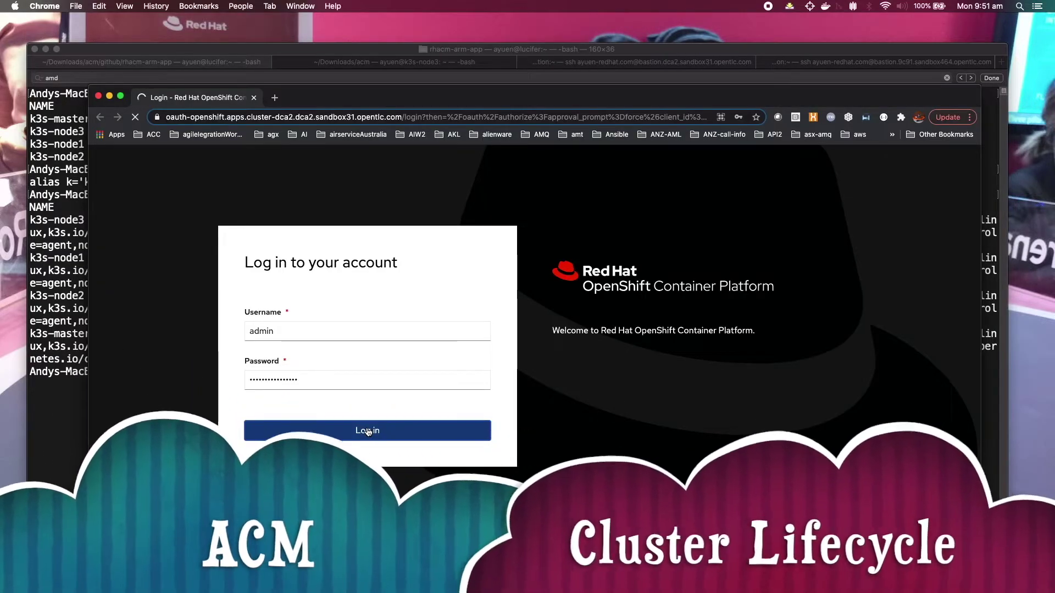
Switch to Chrome, log in to the OpenShift Container Platform as admin, and save the login credentials in the browser
click(367, 432)
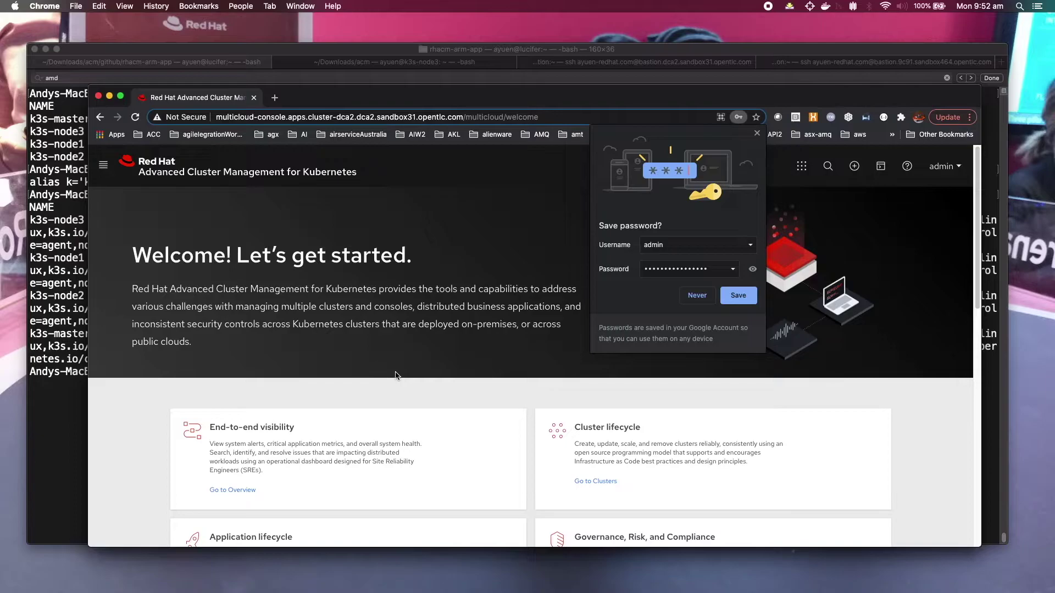
scroll(395, 375, down, 5)
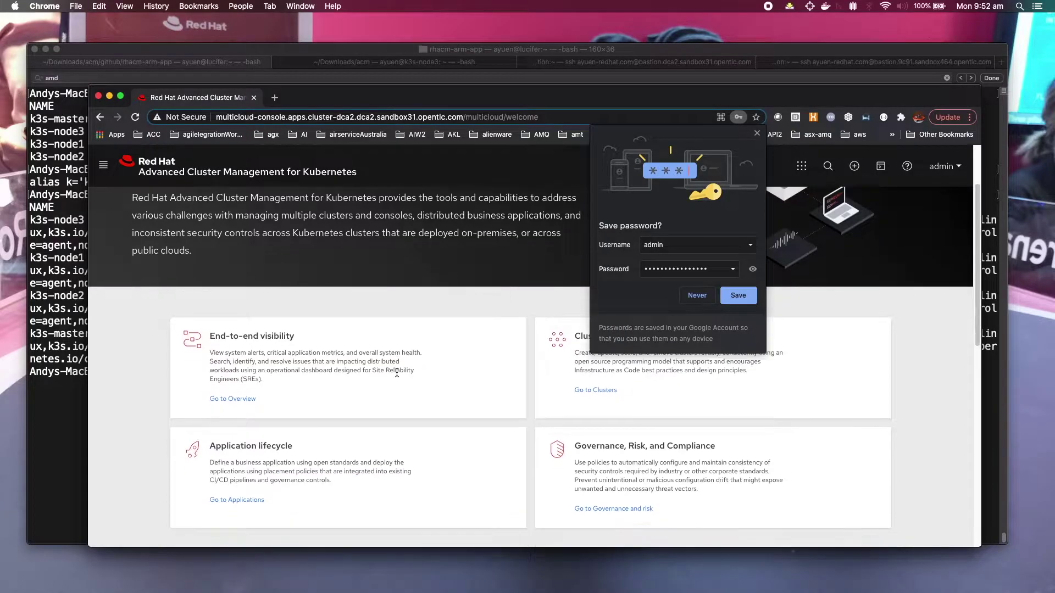
click(735, 297)
scroll(475, 384, up, 1)
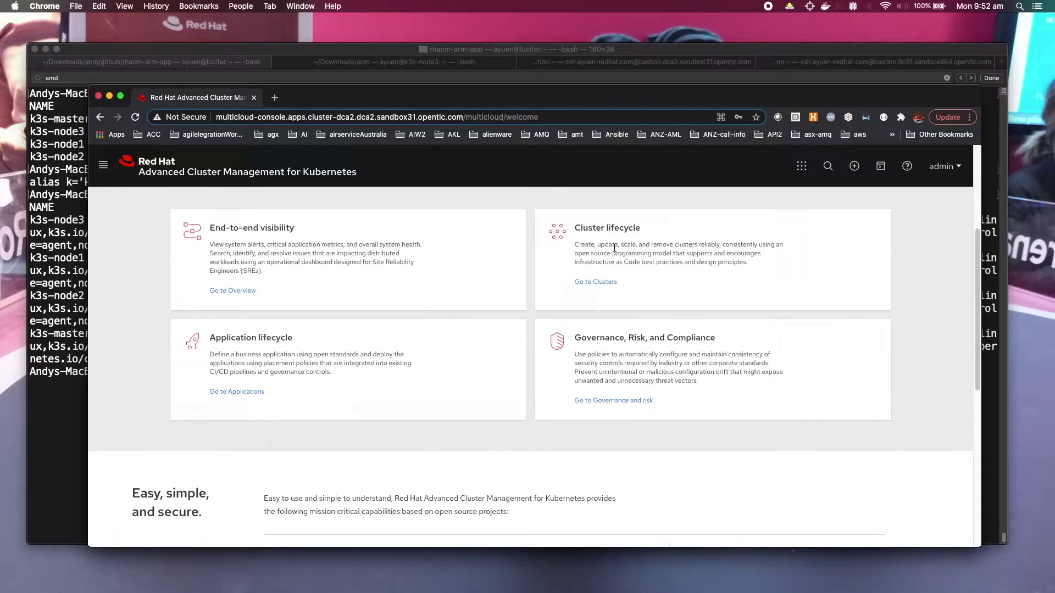
Start importing an existing cluster from the cluster lifecycle area and name it my-onenshift-cluster
click(599, 283)
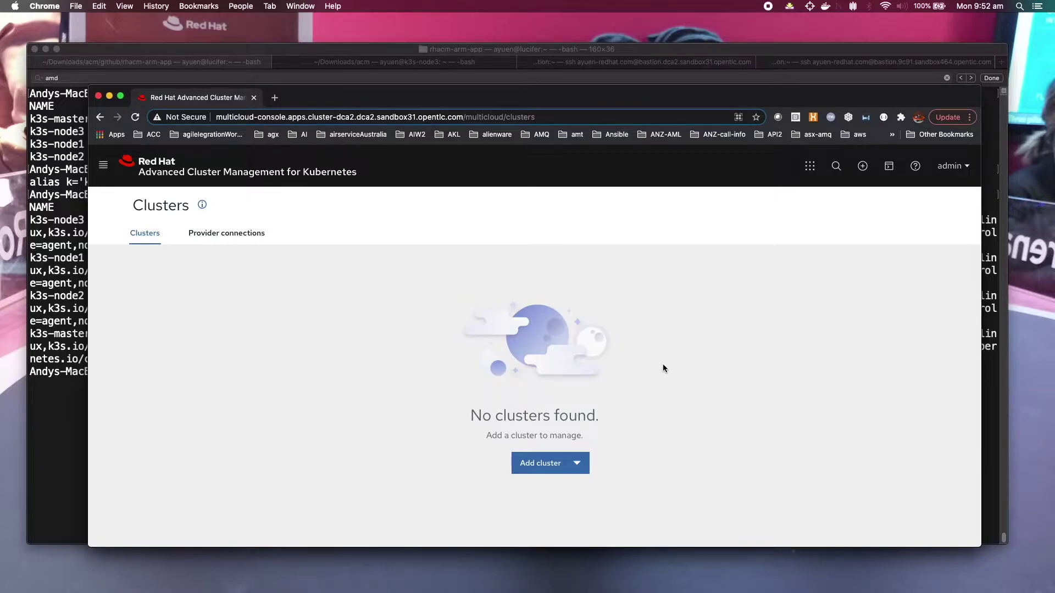
click(577, 464)
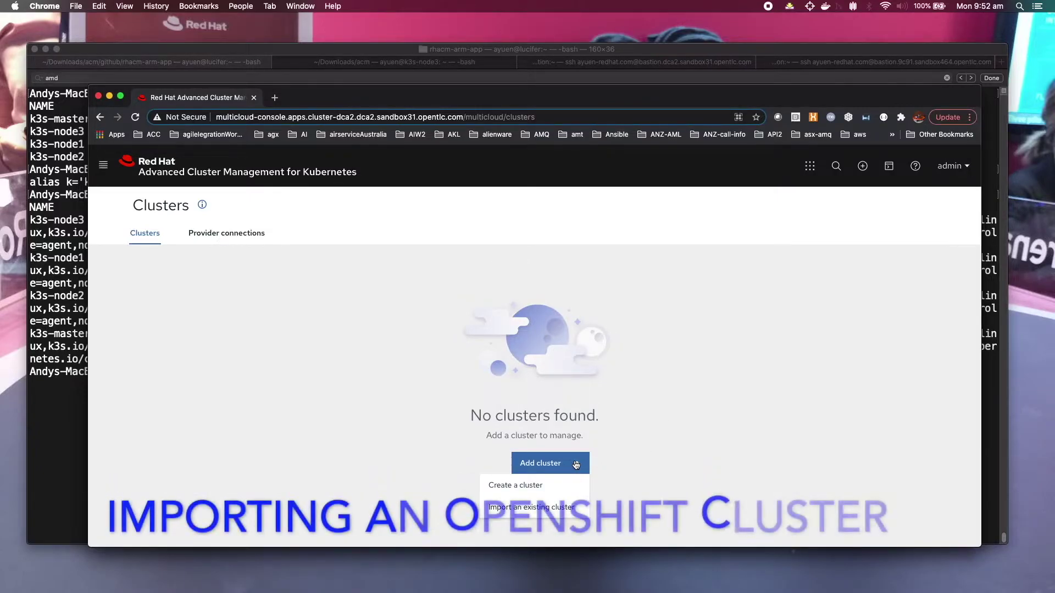
click(557, 507)
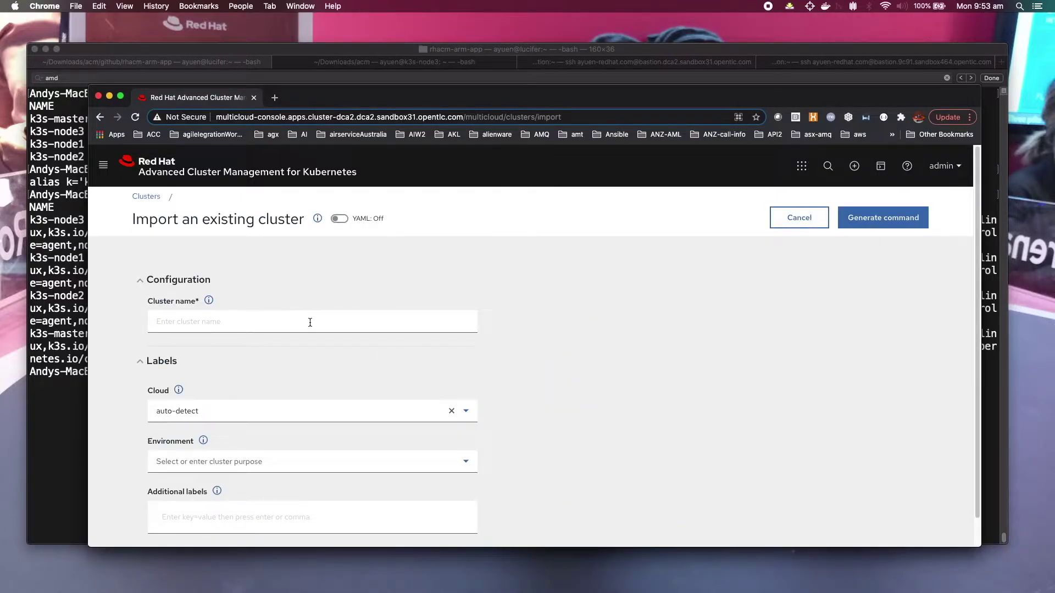
click(377, 322)
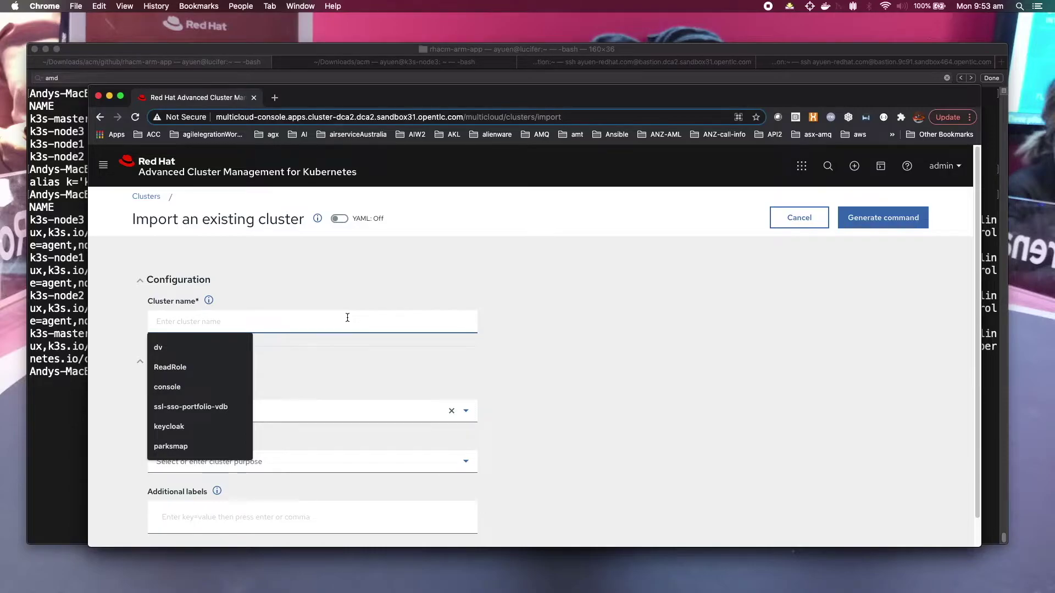
text(m)
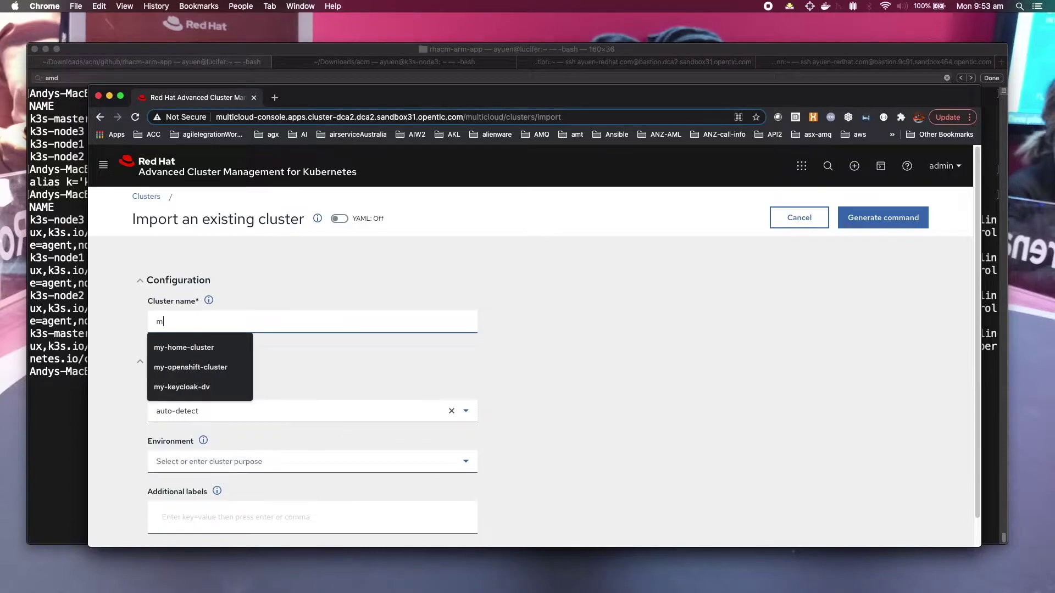
text(y-)
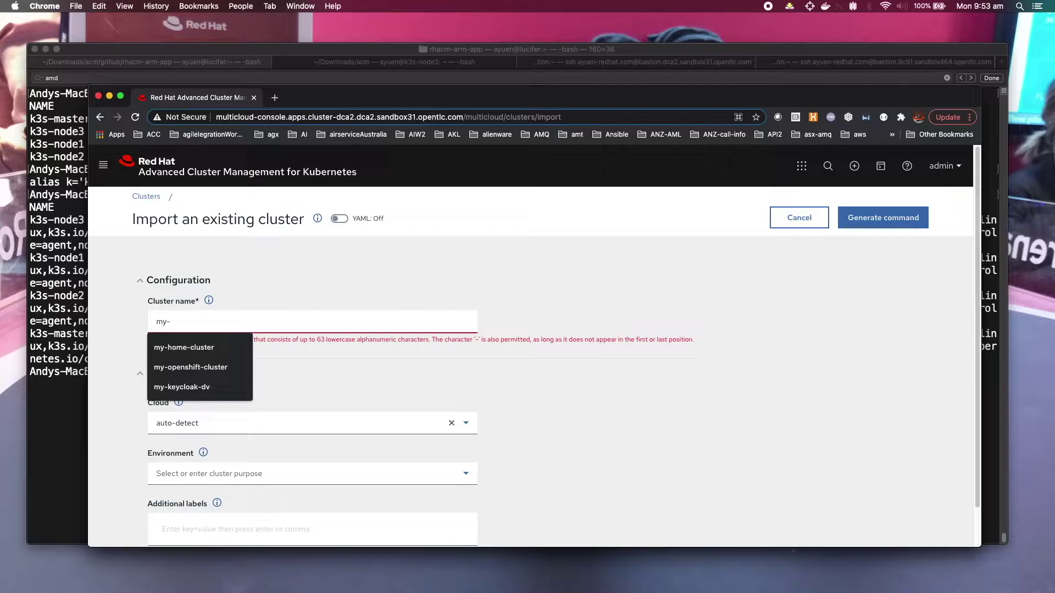
text(onenshift-cluster)
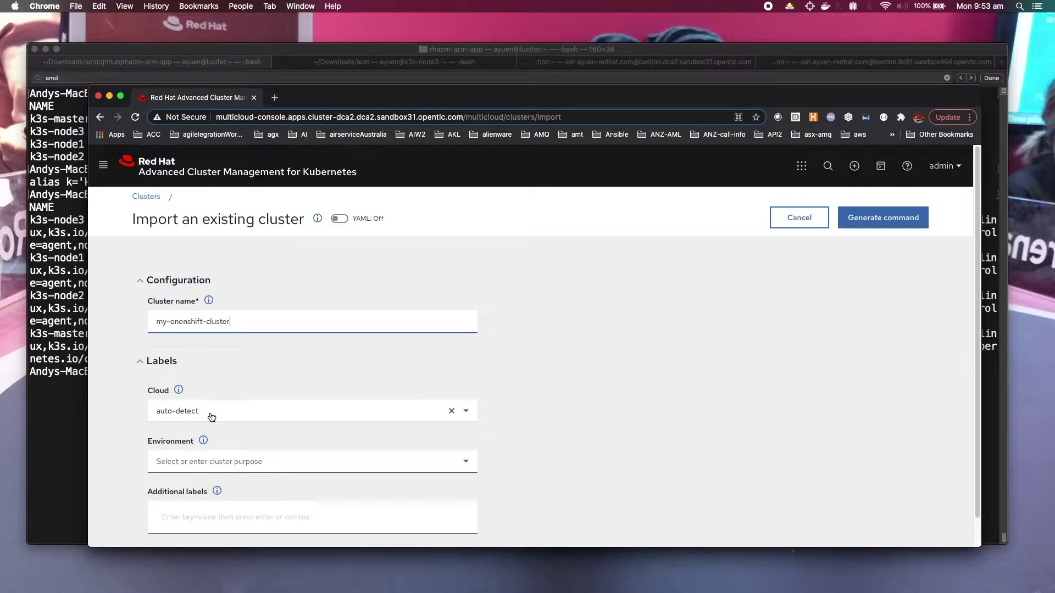
click(212, 417)
scroll(226, 457, down, 2)
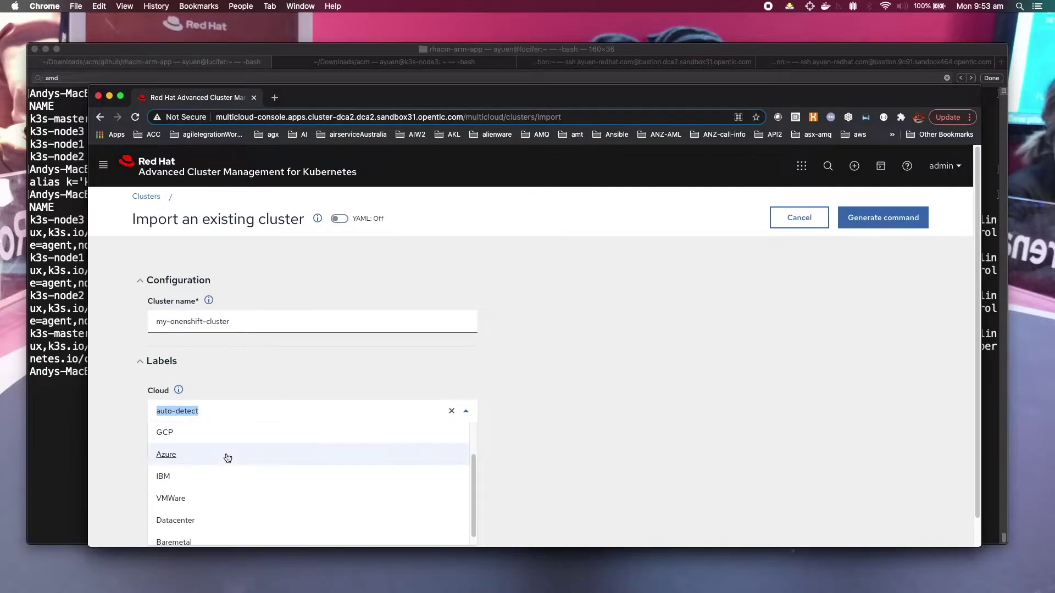
click(304, 373)
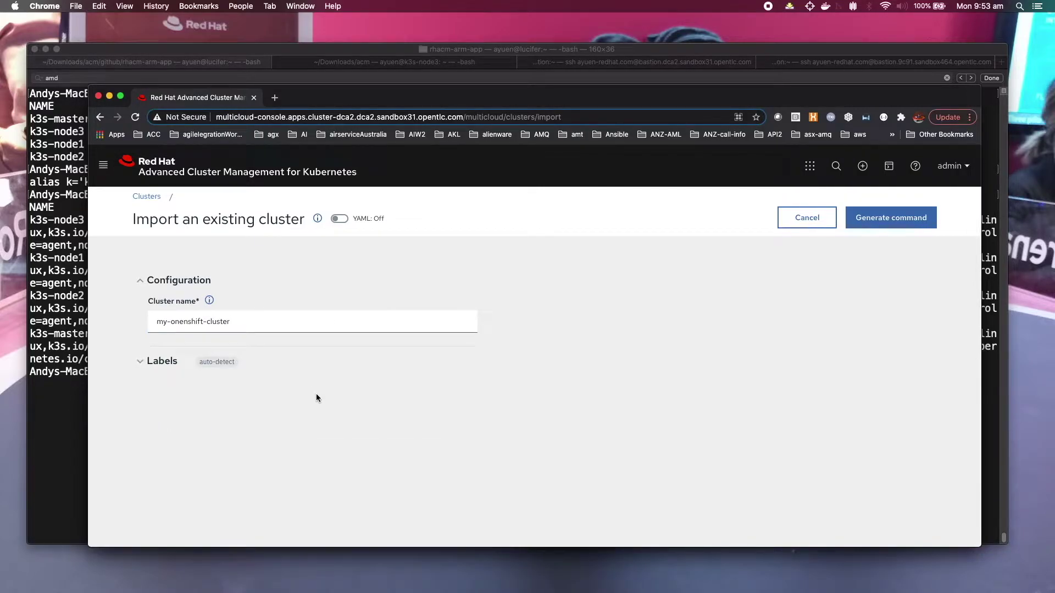
click(141, 362)
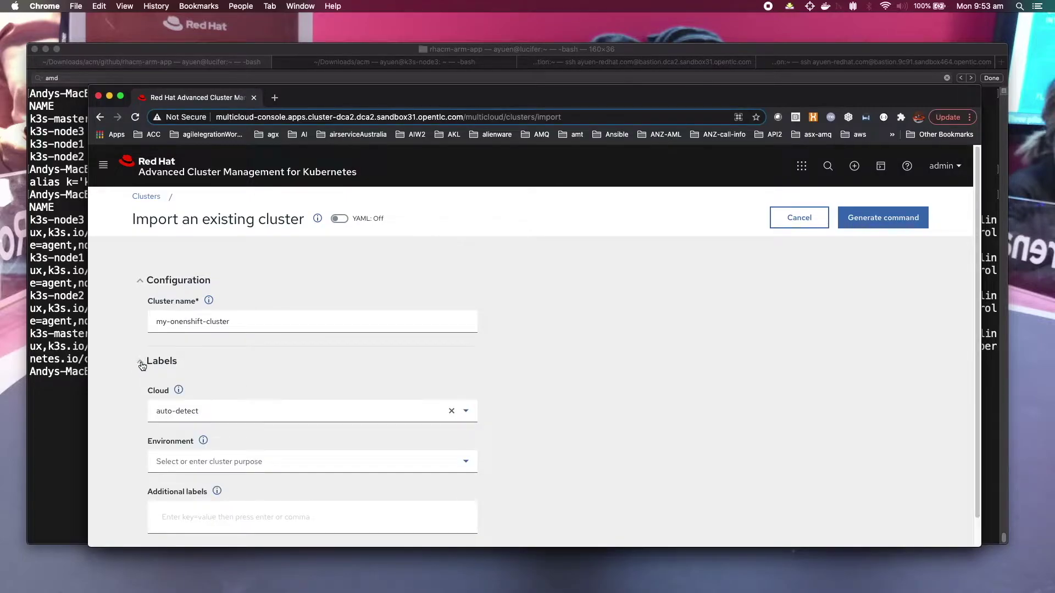
Set the imported cluster's environment to dev and add the additional label cluster=openshift
scroll(346, 367, down, 2)
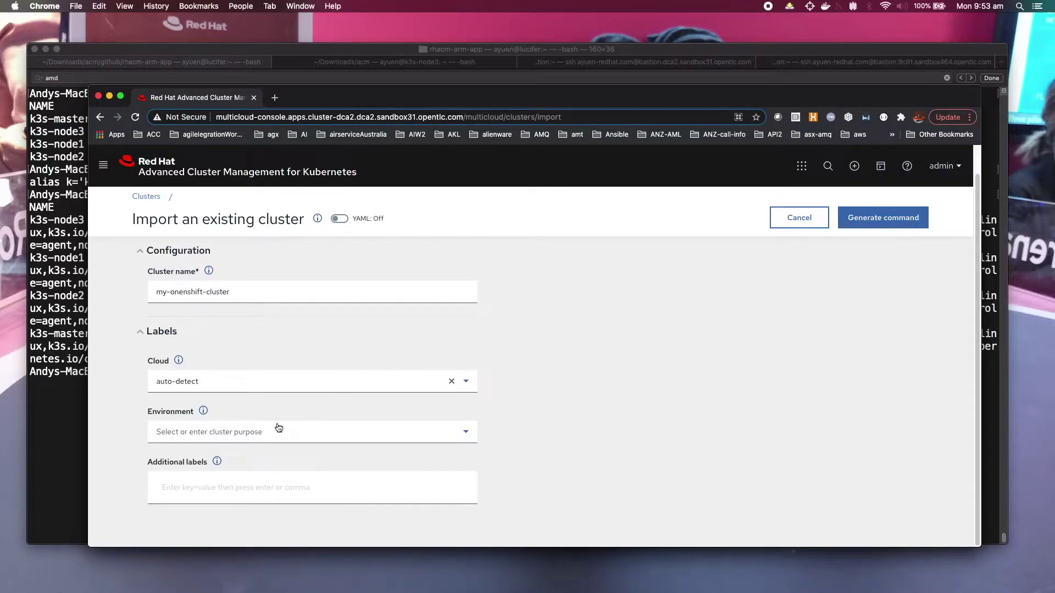
click(316, 430)
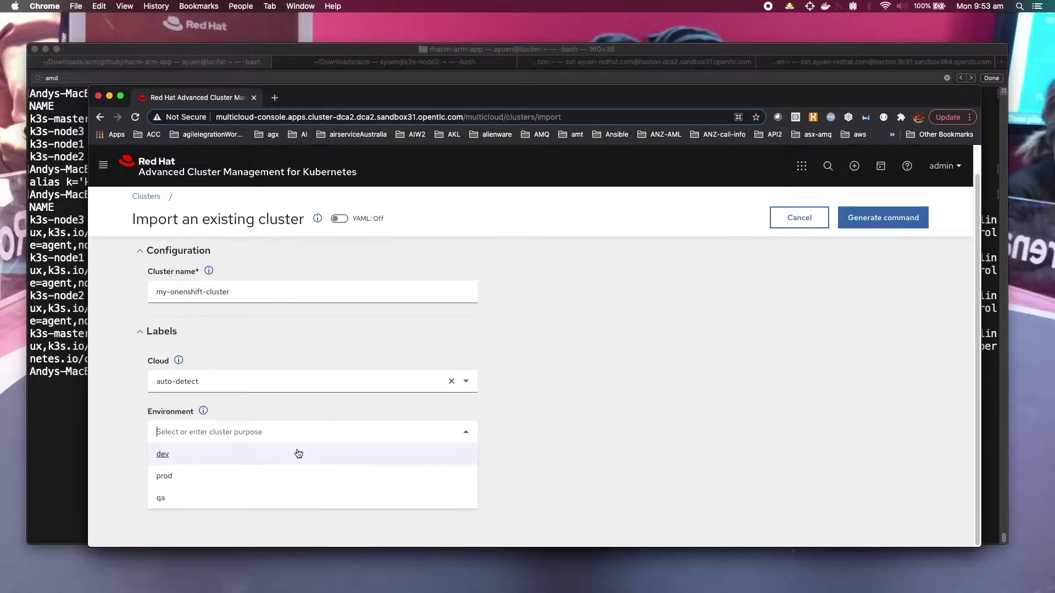
click(273, 460)
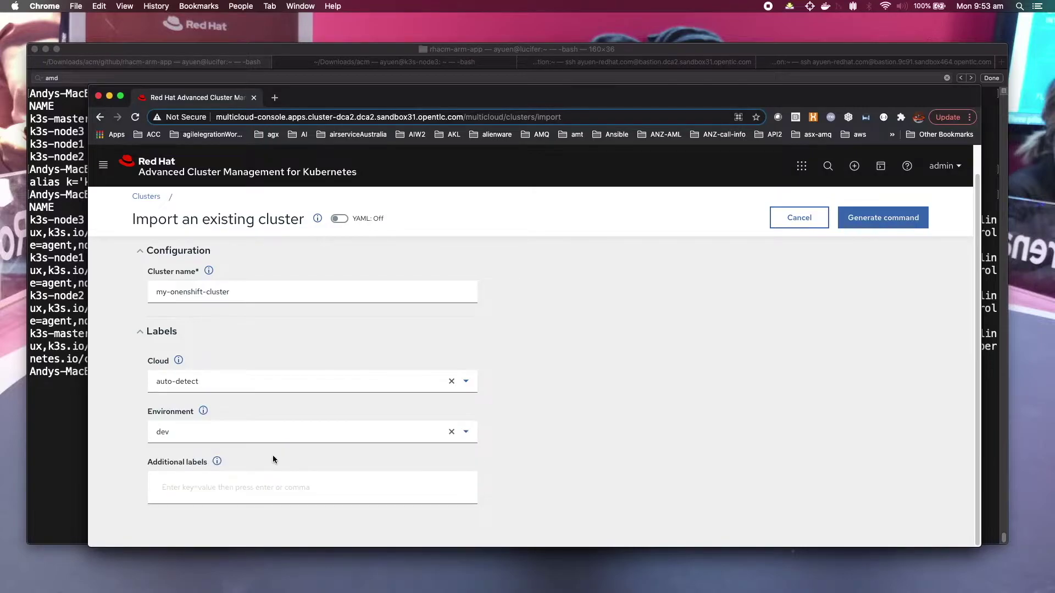
click(275, 489)
text(cluster)
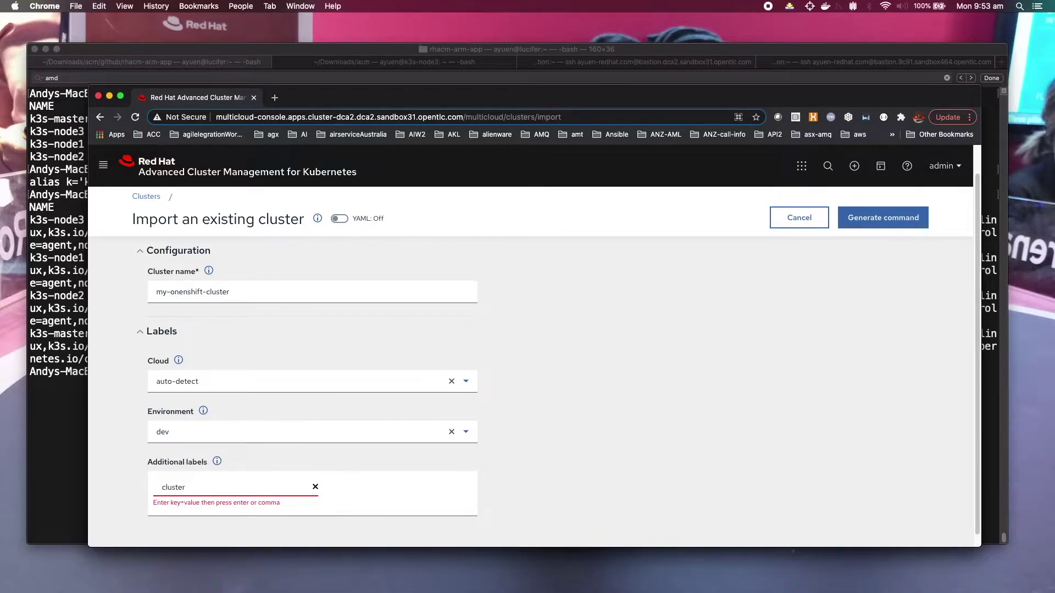
text(=opensh)
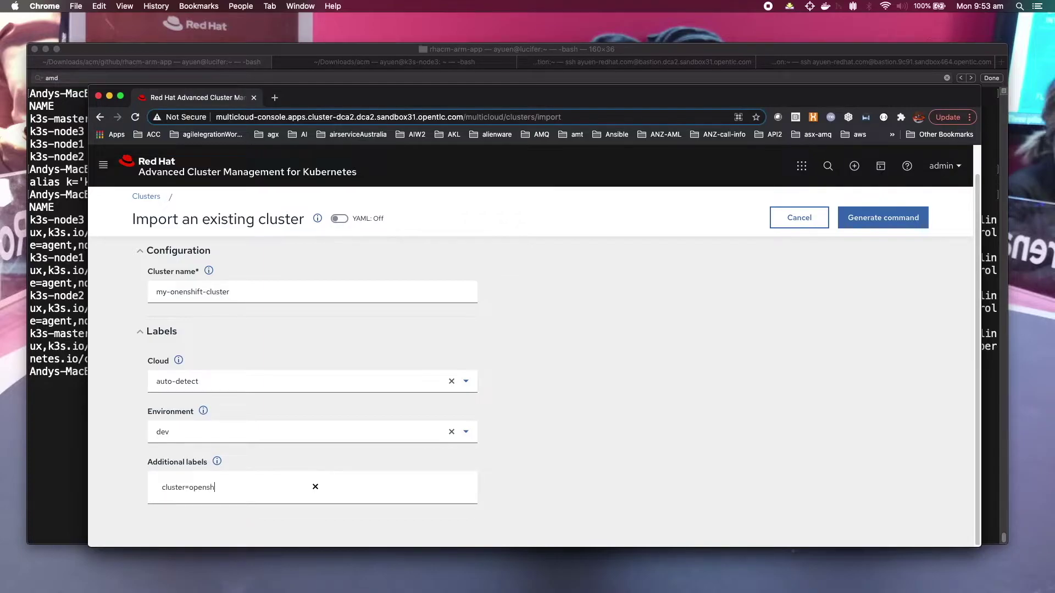
text(ift)
key(Return)
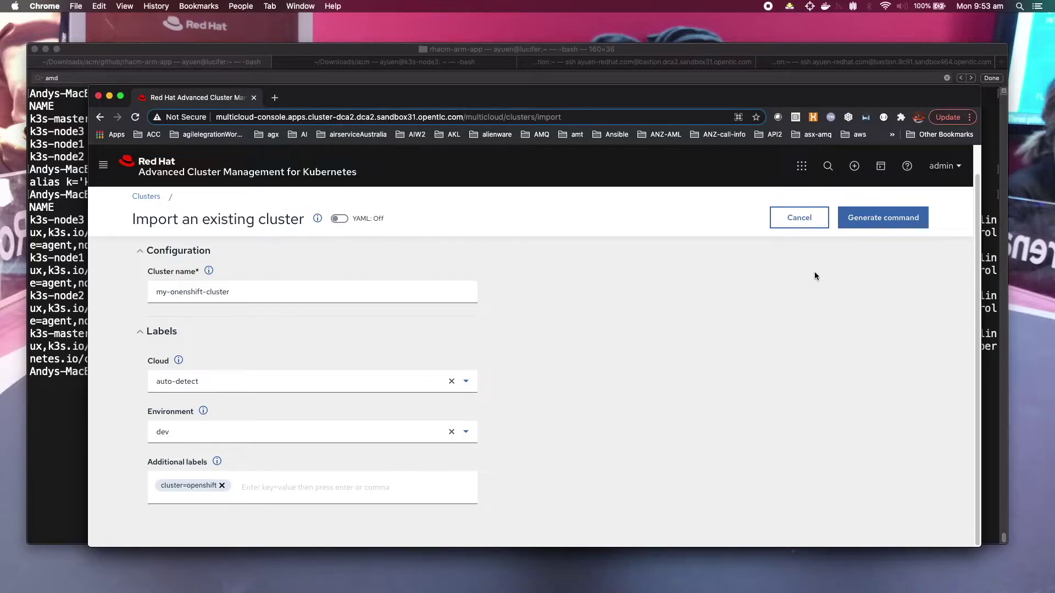
Generate the import command for the cluster and copy it to the clipboard
click(879, 221)
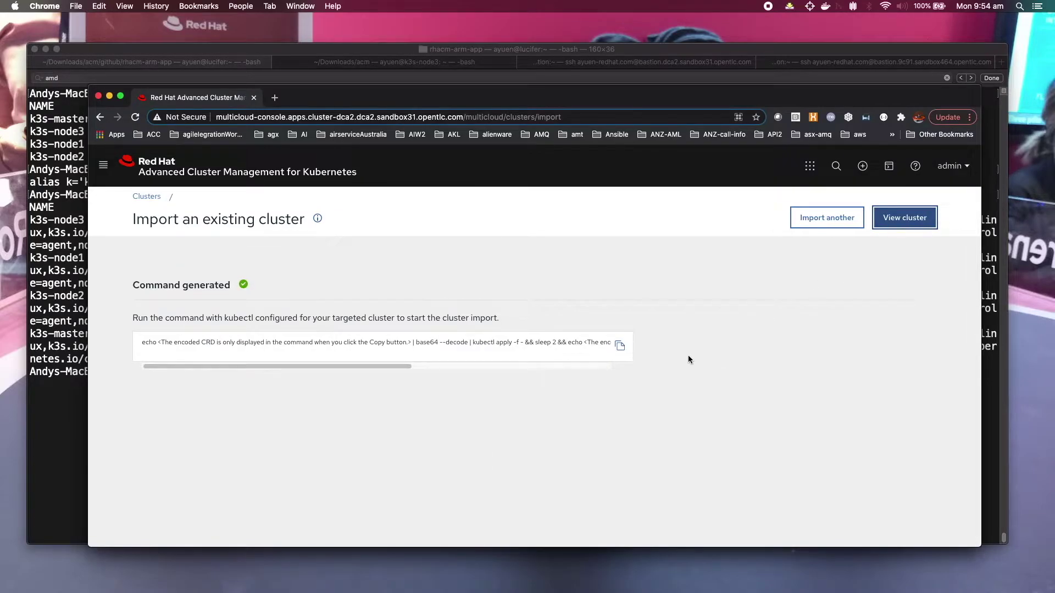
click(620, 349)
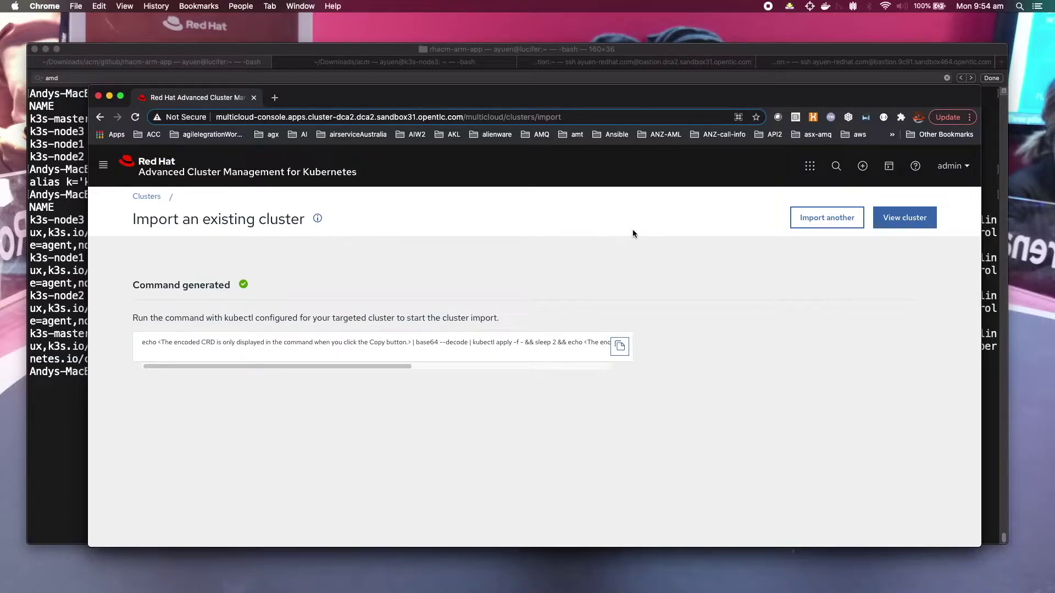
Switch to the Terminal session on the sandbox464 OpenShift bastion and check the logged-in account with oc whoami
click(810, 64)
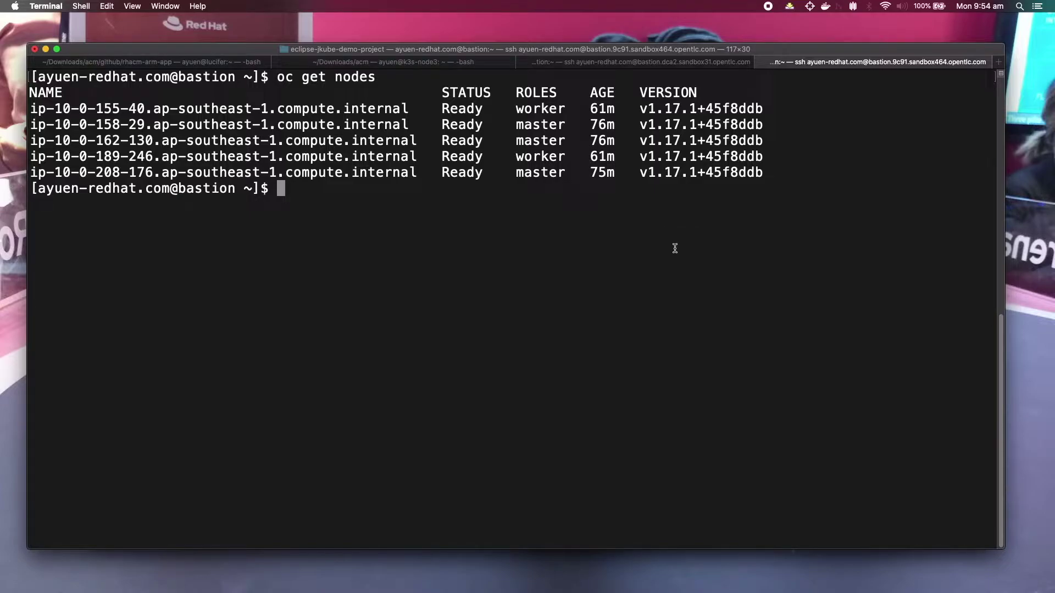
text(oc a)
key(BackSpace)
text(whoam)
text(i)
key(Return)
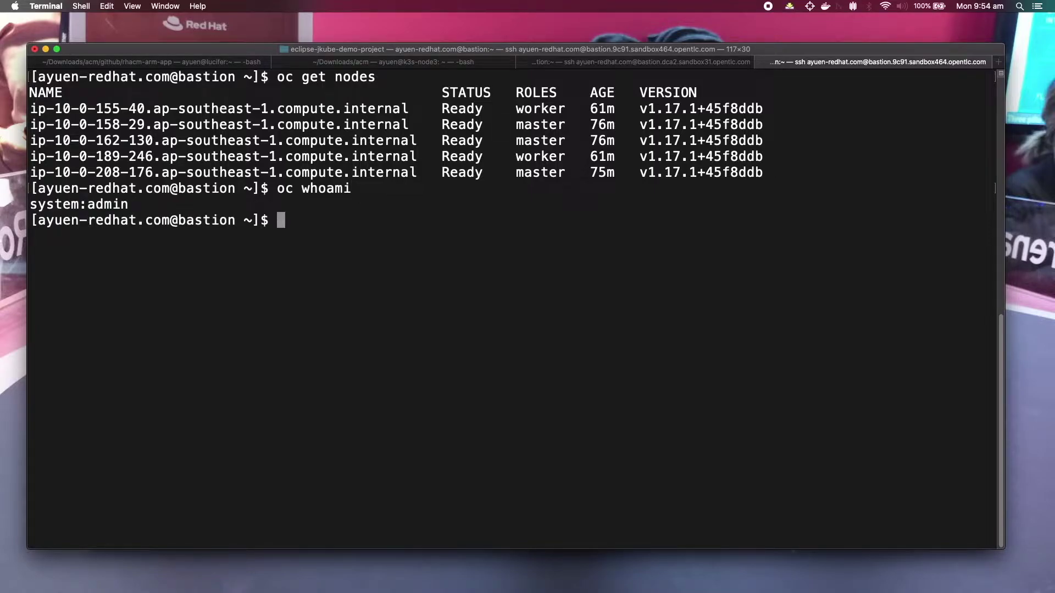
Run the copied import command on the OpenShift bastion, with the kubectl in its final apply part replaced by oc
right_click(620, 272)
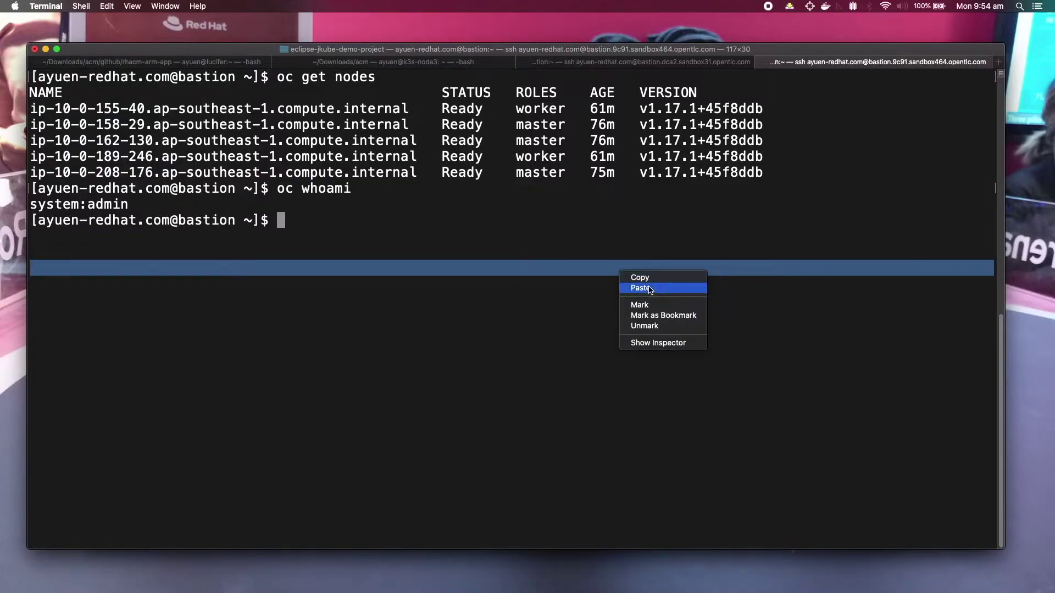
click(649, 289)
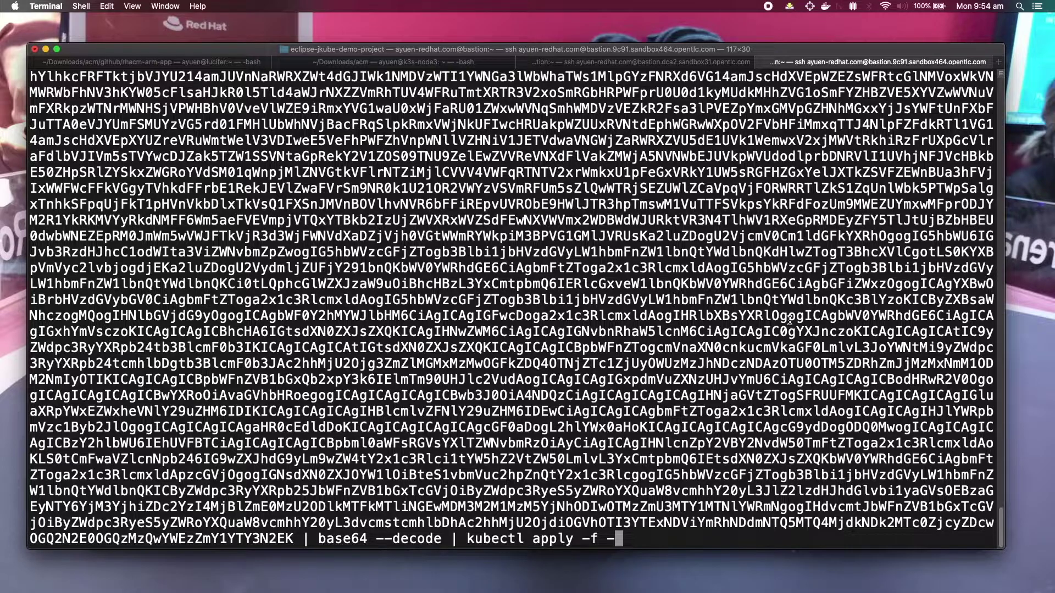
key(Left)
key(Left)
key(Left)
key(Left)
key(Left)
key(Left)
key(Left)
key(Left)
key(Left)
key(Left)
key(Left)
key(Left)
key(Right)
key(BackSpace)
key(BackSpace)
key(BackSpace)
key(BackSpace)
key(BackSpace)
key(BackSpace)
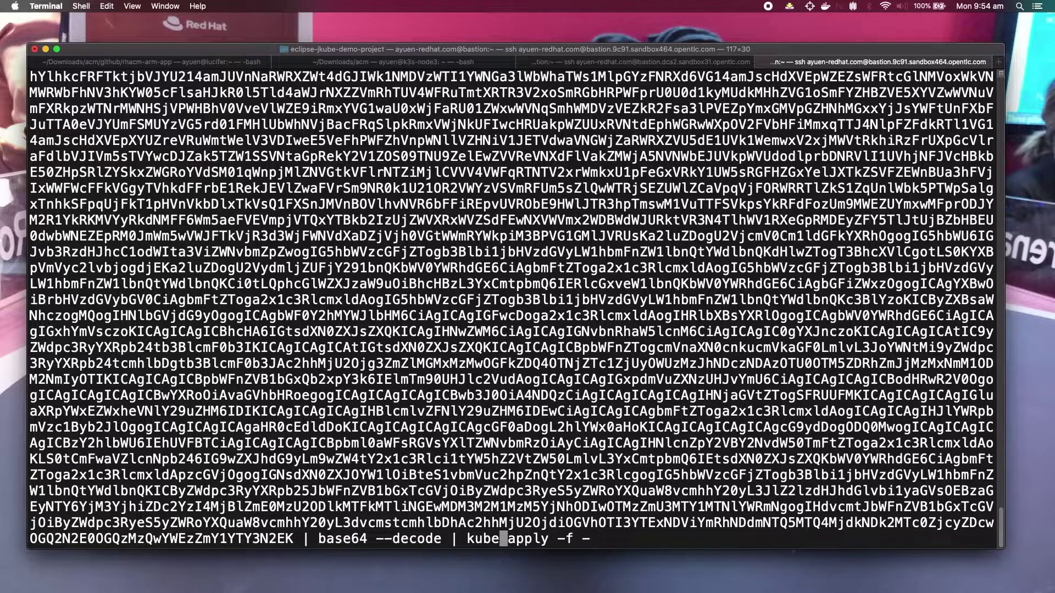
key(BackSpace)
text(oc)
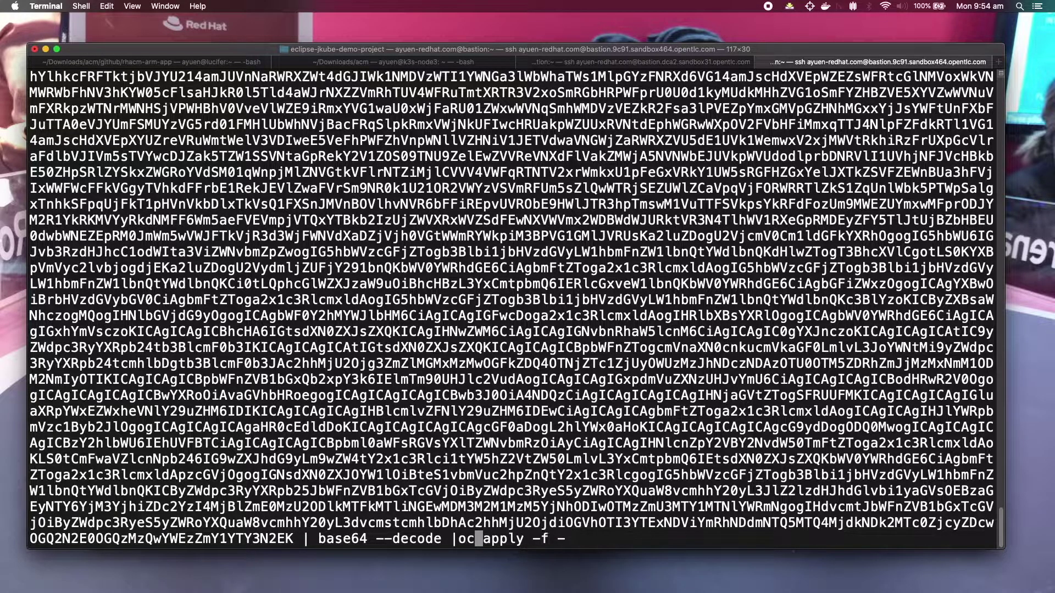
key(Return)
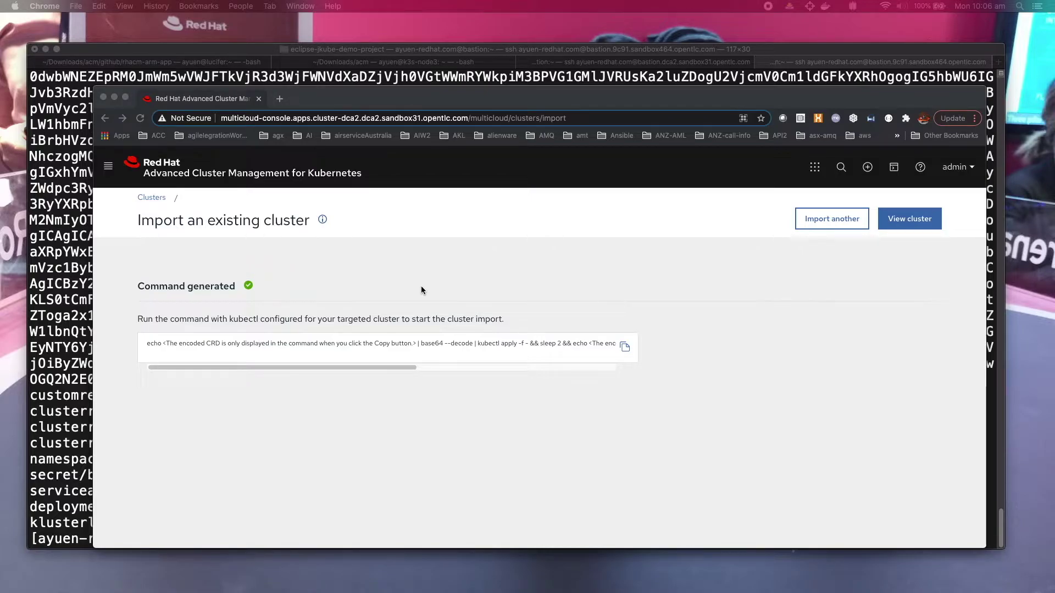
Switch to the k3s Terminal session and draft k taint nodes k3s-node1 kubernetes.io/arch=arm64:NoSchedule, clearing it without running it
click(220, 65)
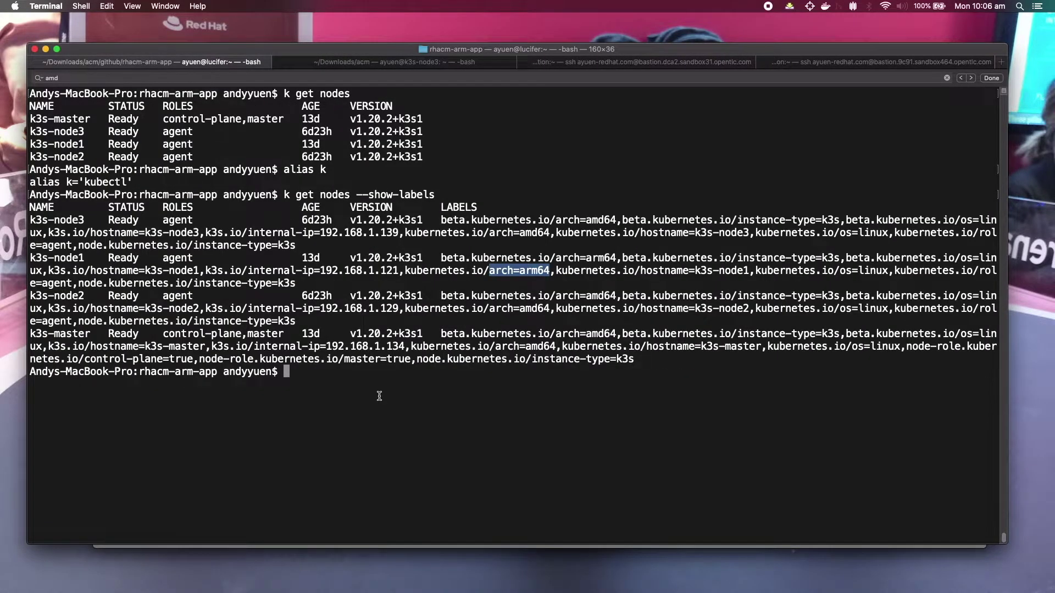
text(k)
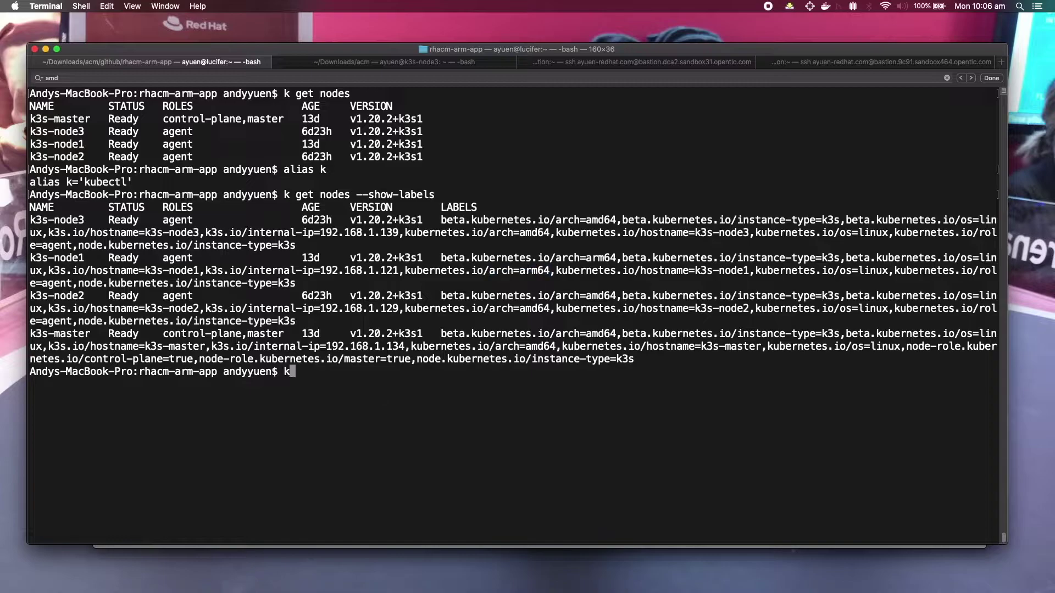
right_click(415, 411)
click(445, 430)
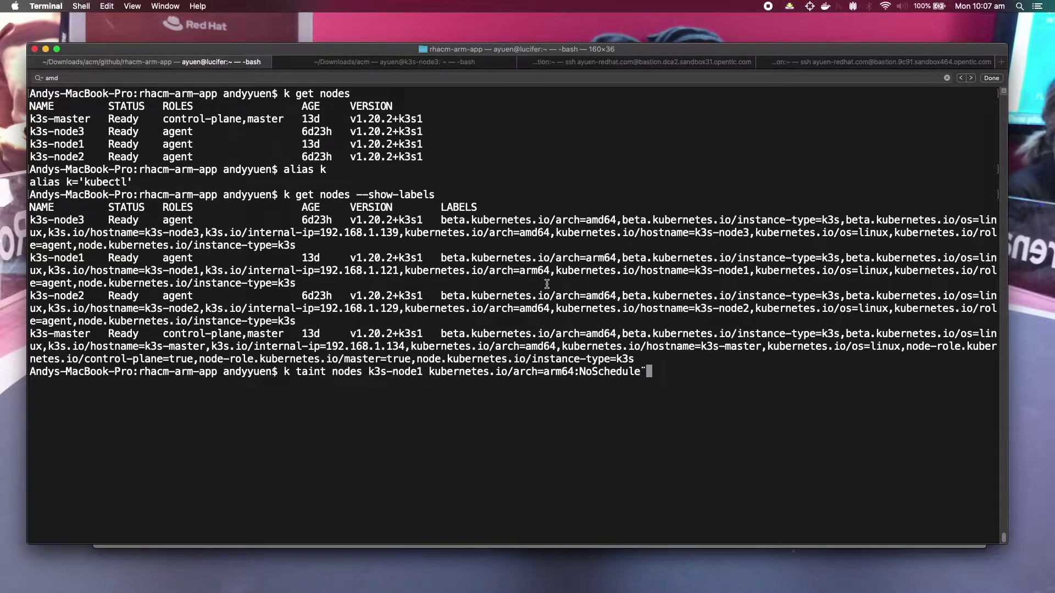
key(BackSpace)
key(ctrl+u)
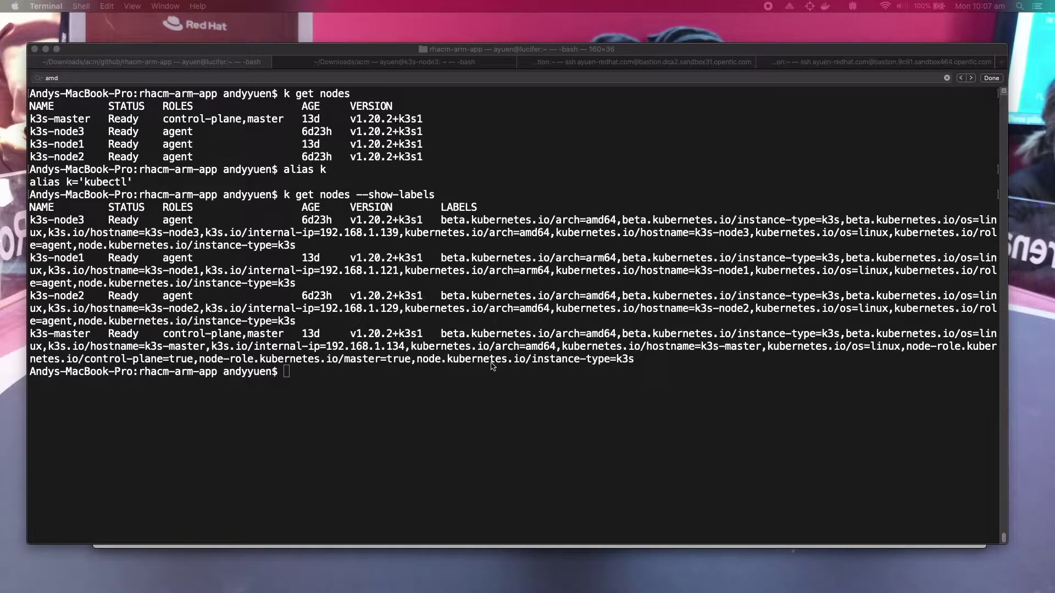
Run kubectl get nodes -o json | jq '.items[].spec' on the k3s cluster and examine the k3s-node1 entry's taints
right_click(495, 385)
click(389, 418)
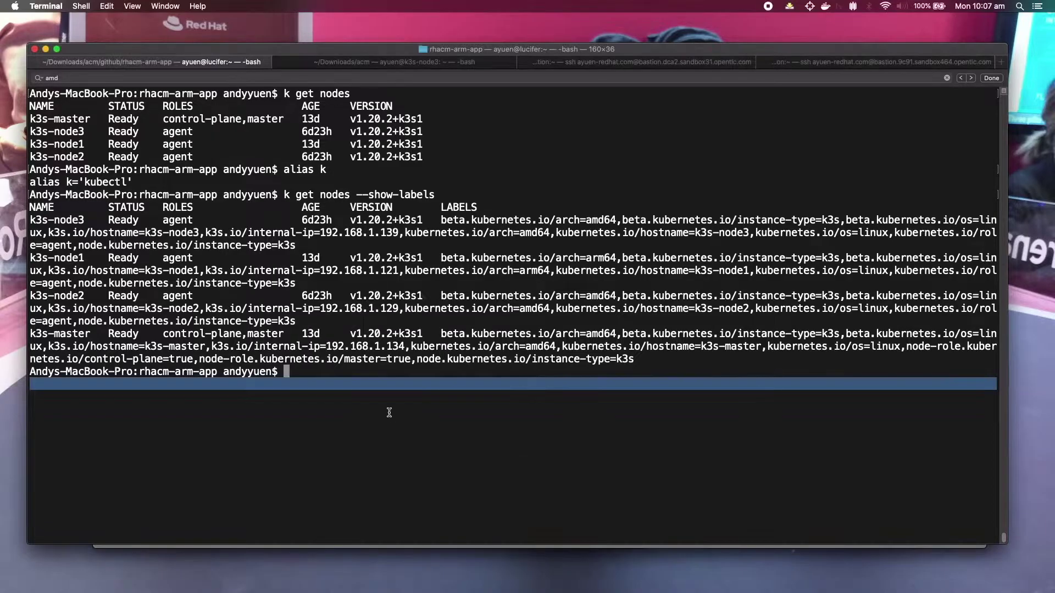
right_click(389, 419)
click(426, 347)
text(kubectl get nodes -o json | jq '.items[].spec')
key(Return)
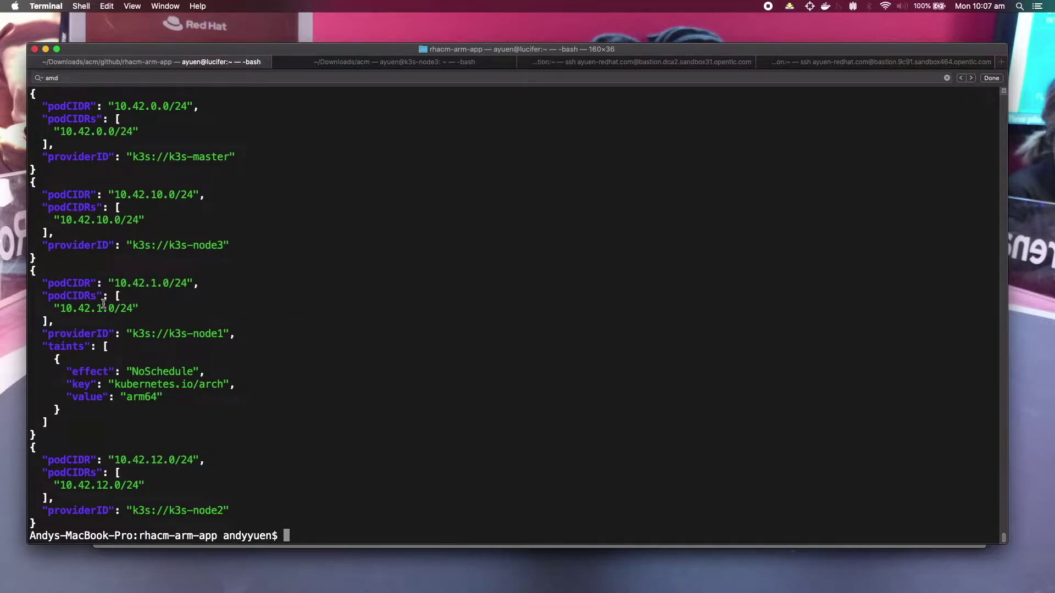
scroll(160, 344, up, 1)
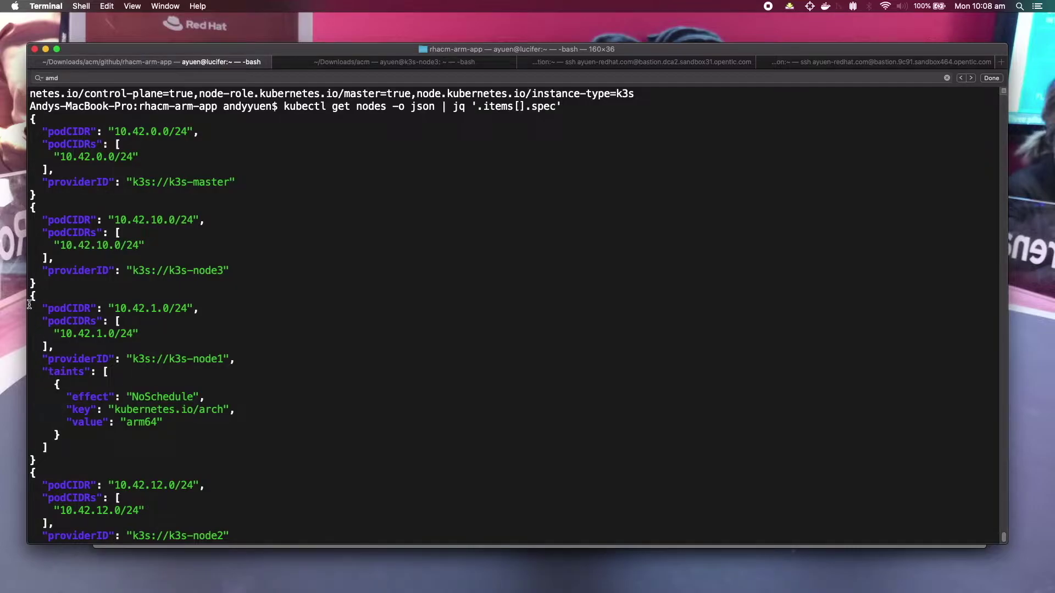
drag(29, 296, 204, 433)
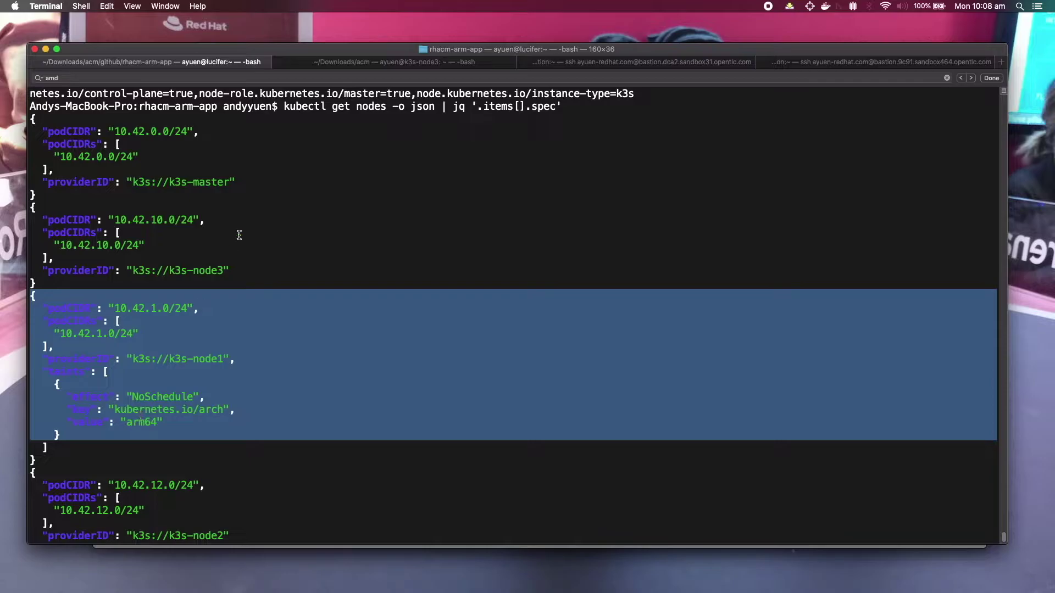
click(240, 209)
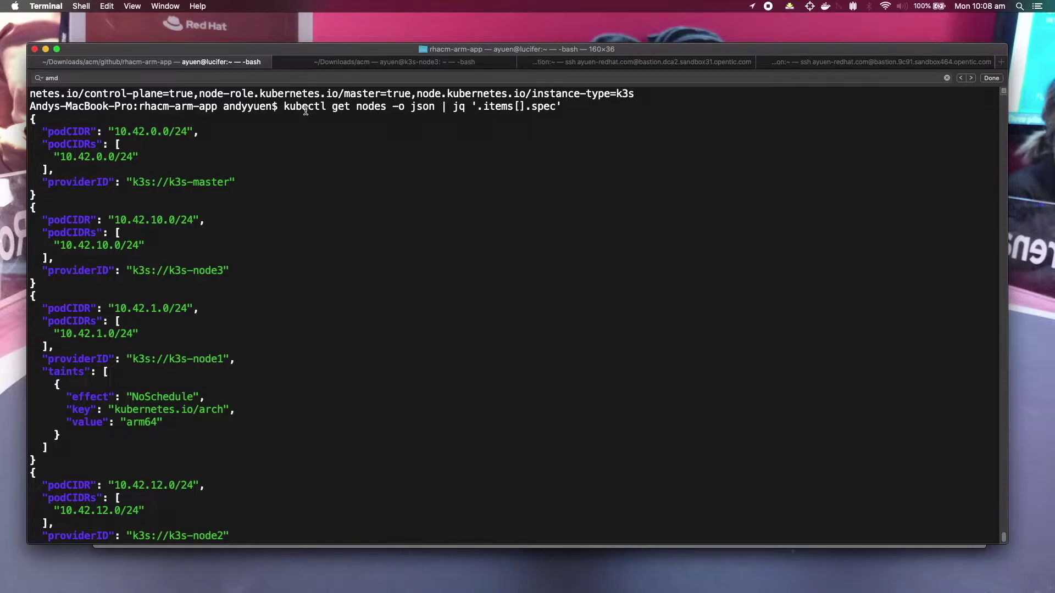
Switch to Chrome, enlarge its window, and open the form for importing another existing cluster from the clusters list
key(ctrl+Up)
click(747, 444)
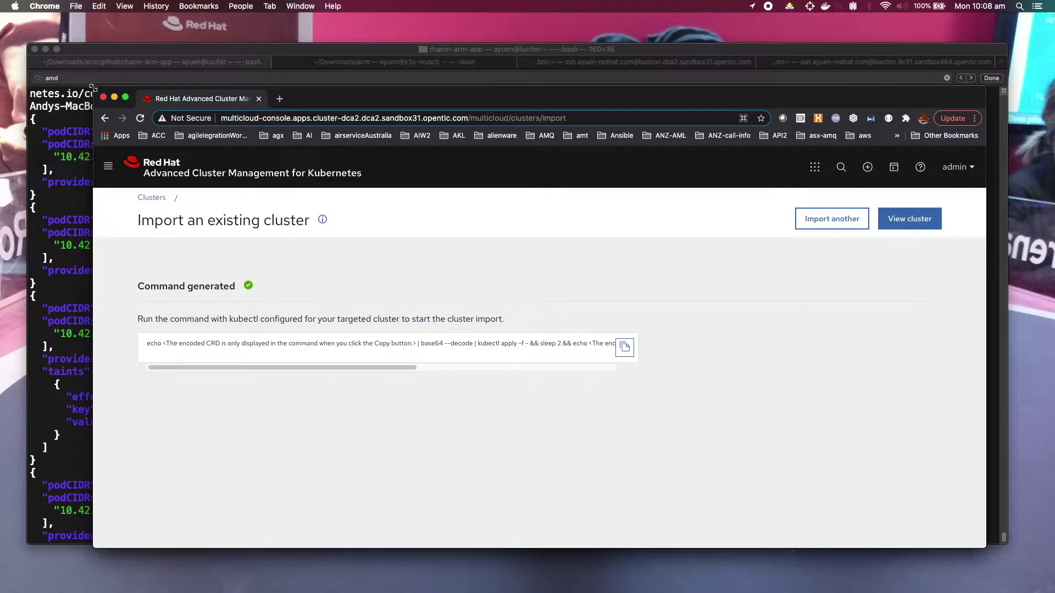
drag(92, 87, 25, 23)
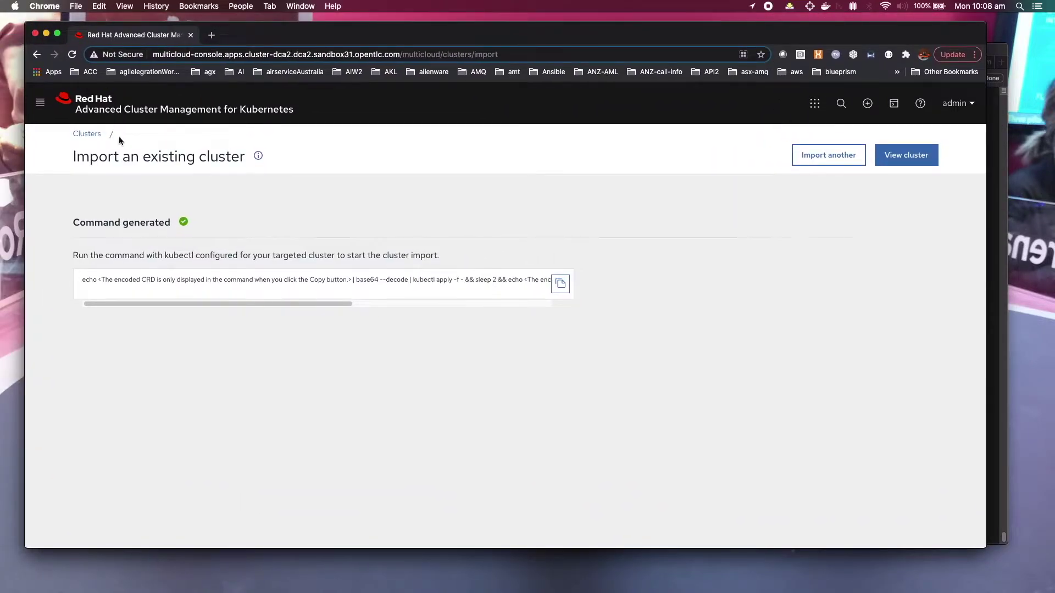
click(87, 134)
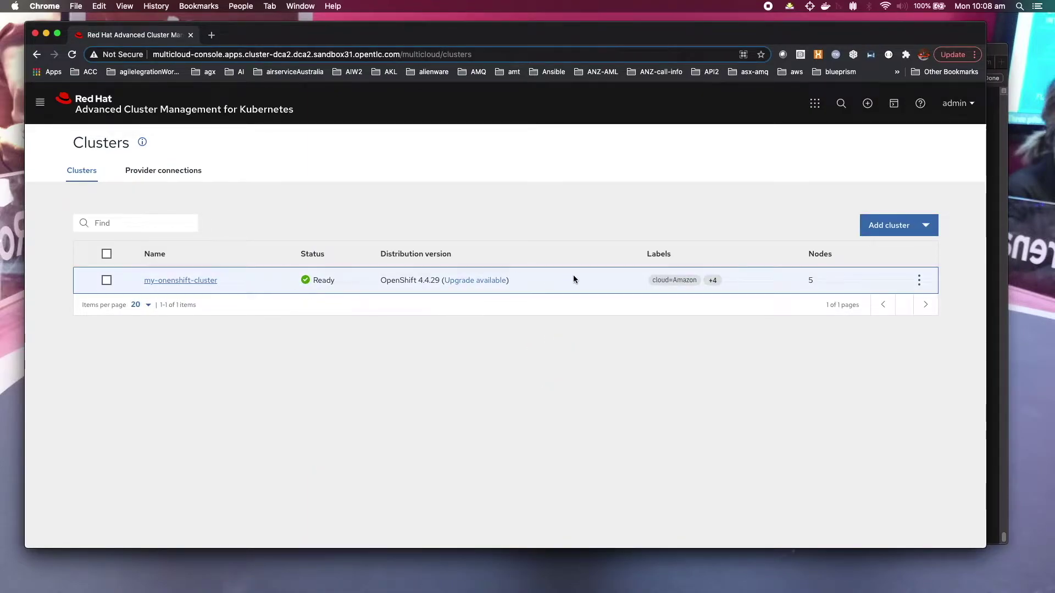
click(905, 230)
click(885, 271)
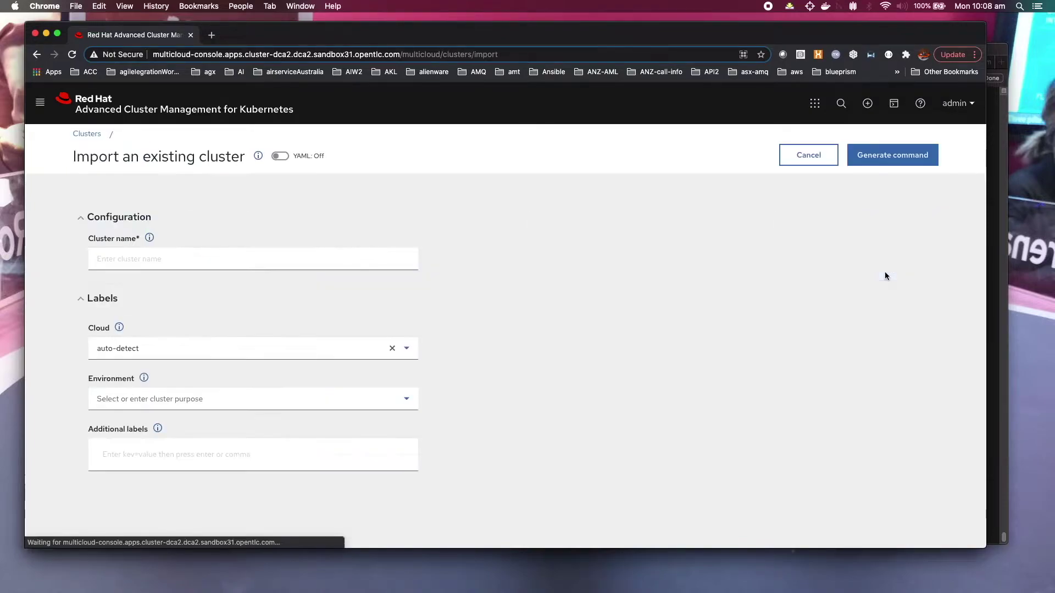
Name the cluster being imported my-hybrid-cluster
click(310, 260)
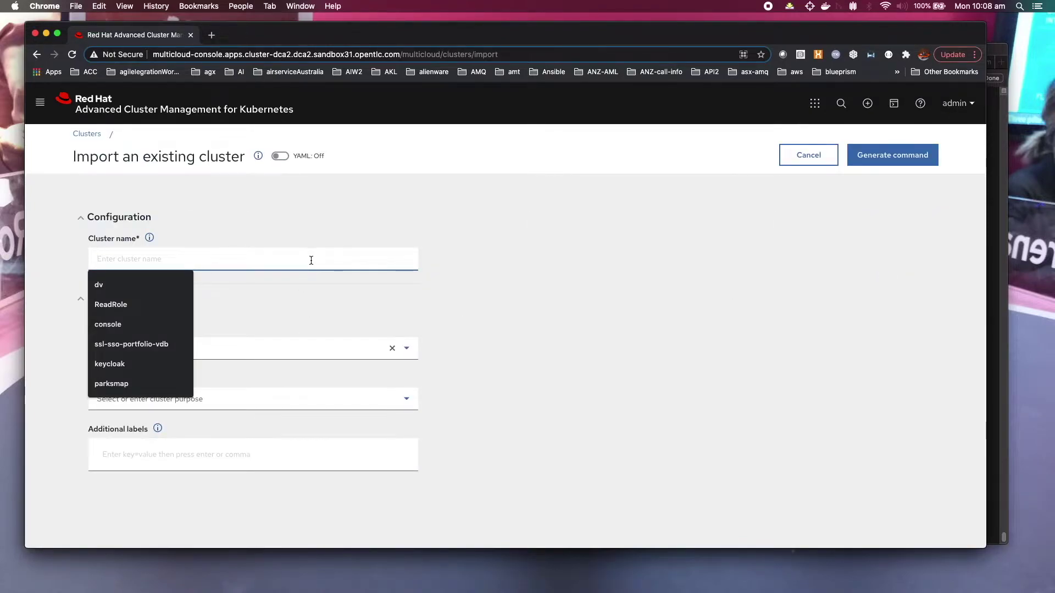
text(my-)
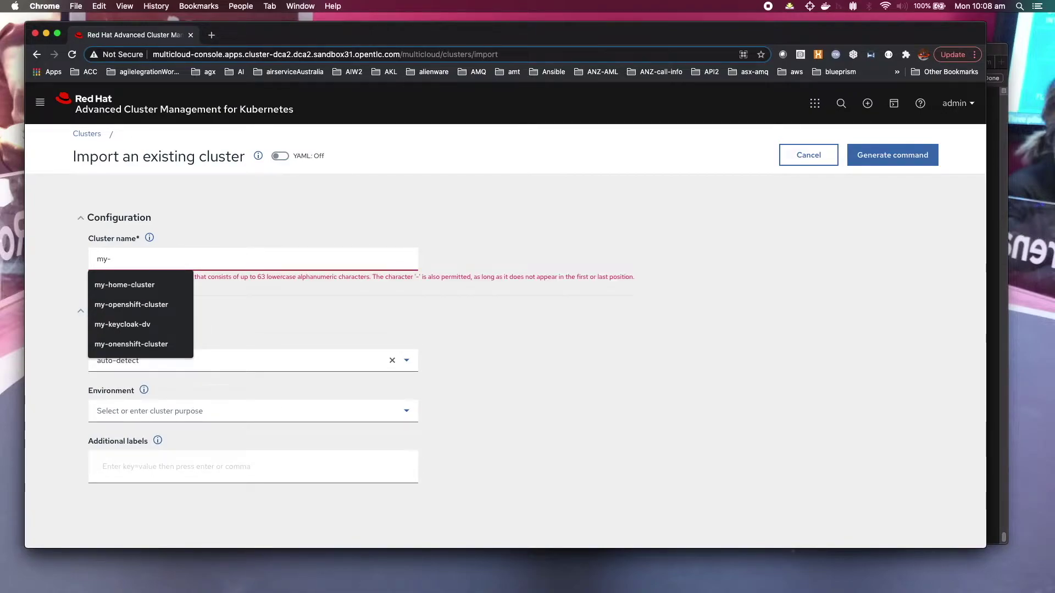
text(hybrid)
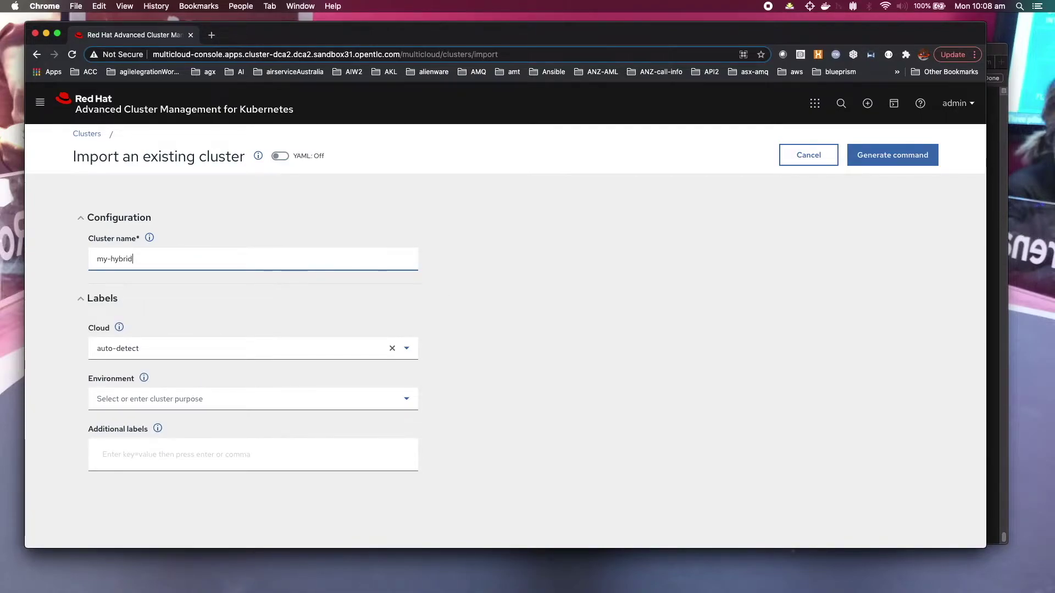
text(-)
key(BackSpace)
key(BackSpace)
key(BackSpace)
key(BackSpace)
key(BackSpace)
key(BackSpace)
key(BackSpace)
key(BackSpace)
text(-hybrid-cluster)
Set the cluster's cloud label to Baremetal and its environment to dev
click(195, 347)
scroll(181, 462, down, 3)
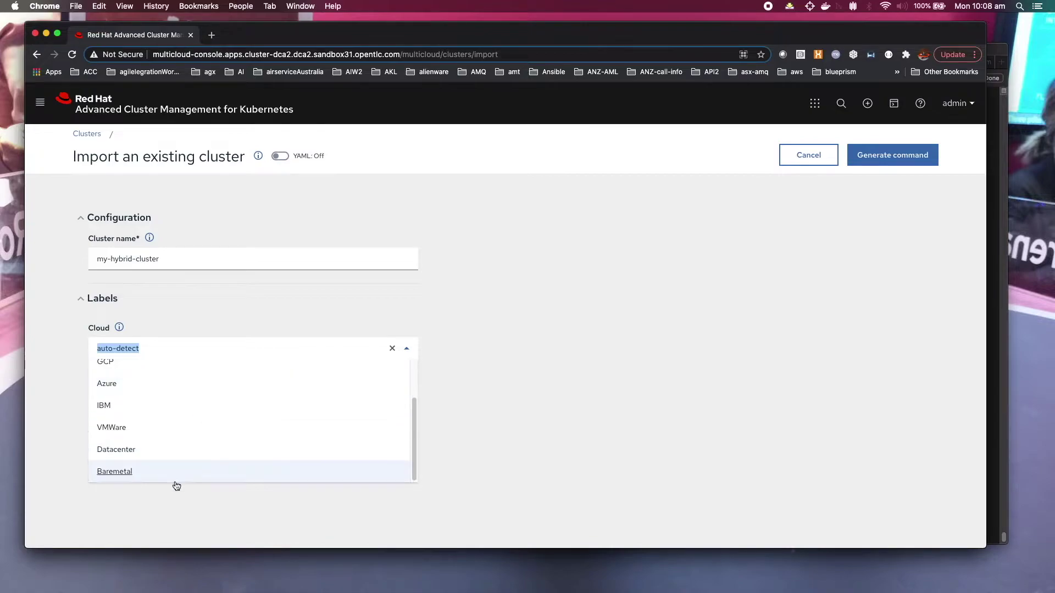
click(176, 473)
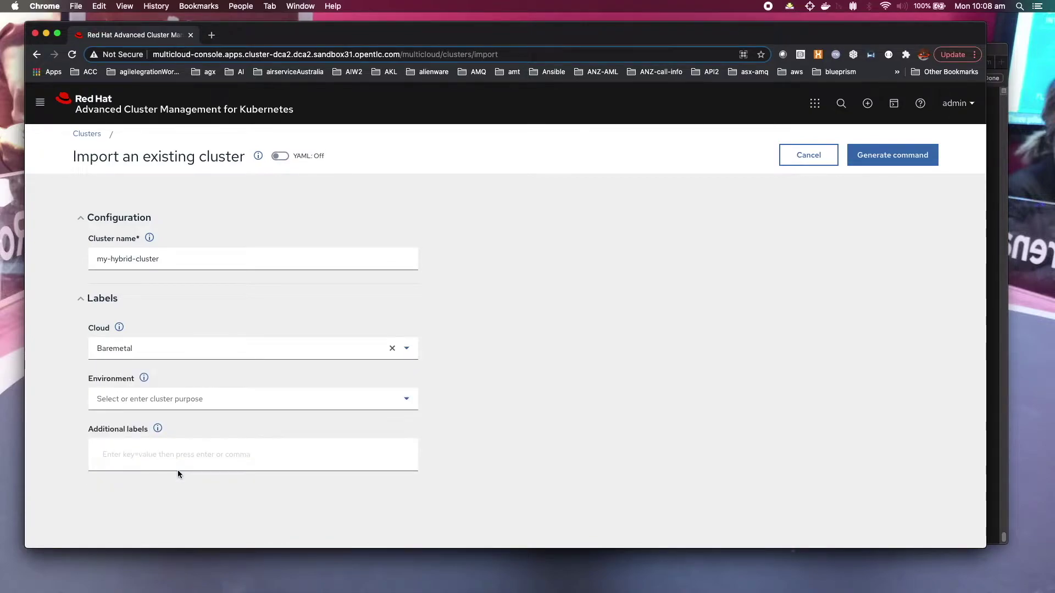
click(176, 402)
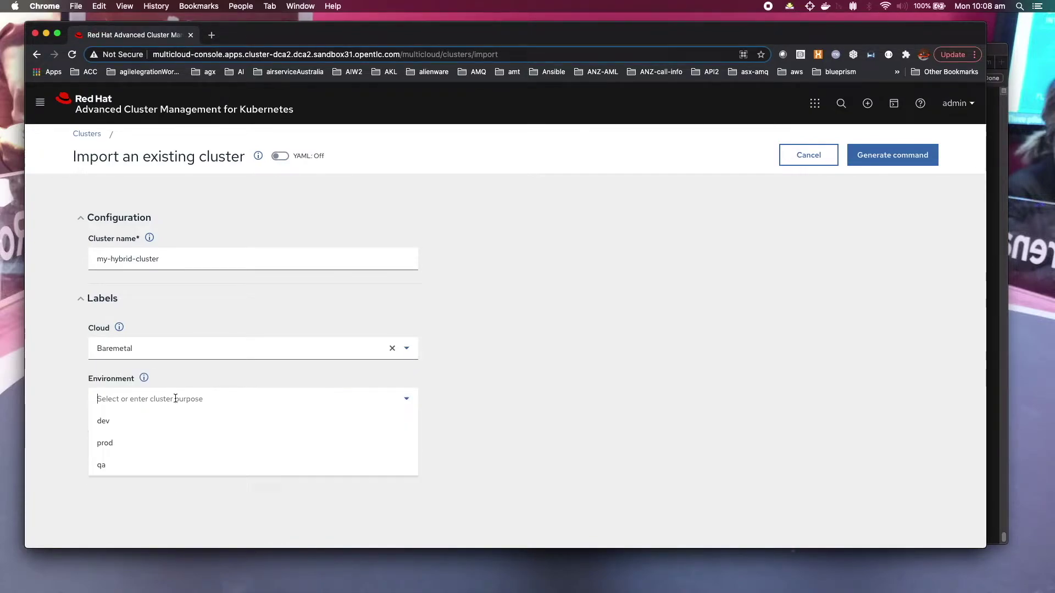
click(168, 428)
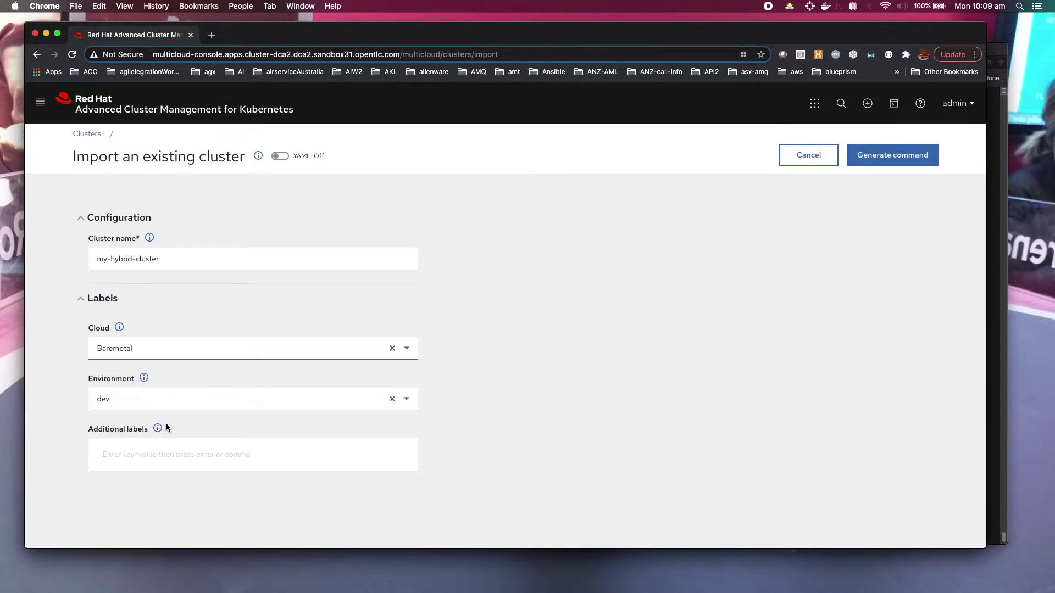
Add the additional labels cluster=hybrid and ingress=traefik to the cluster
click(181, 454)
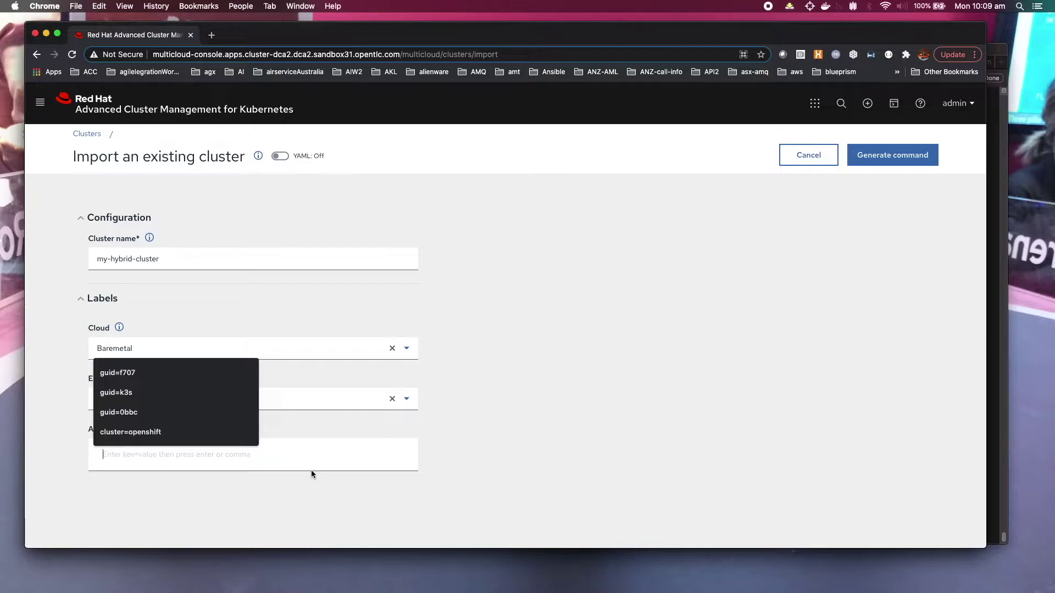
text(c)
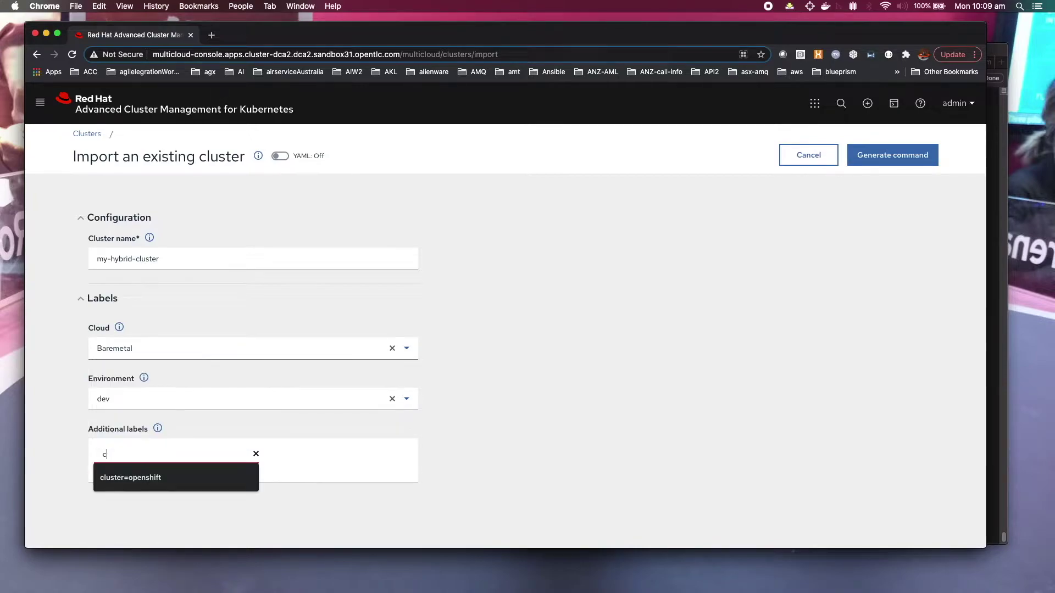
text(luster=h)
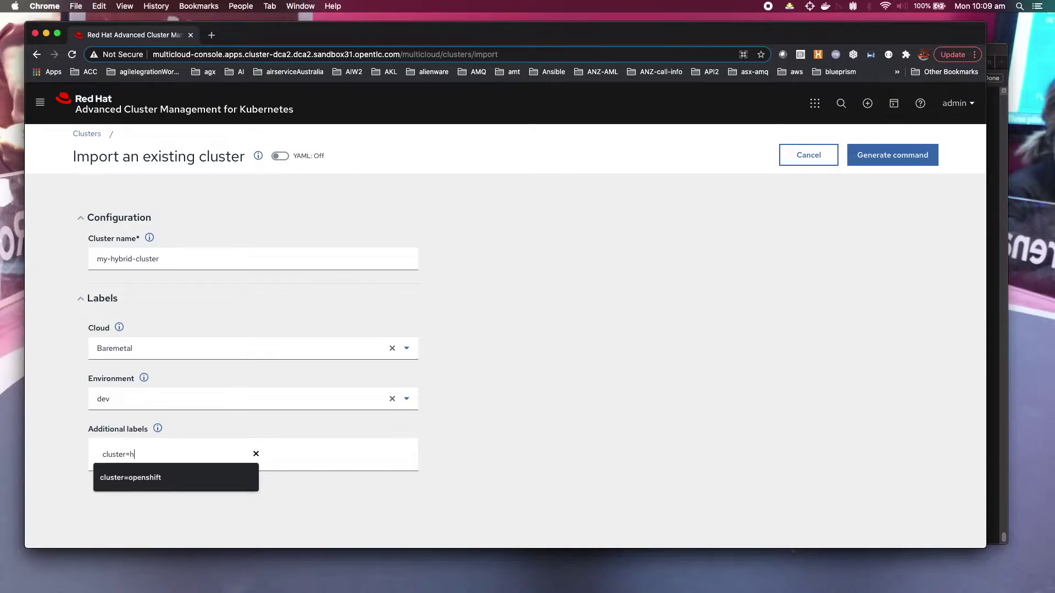
text(ybri)
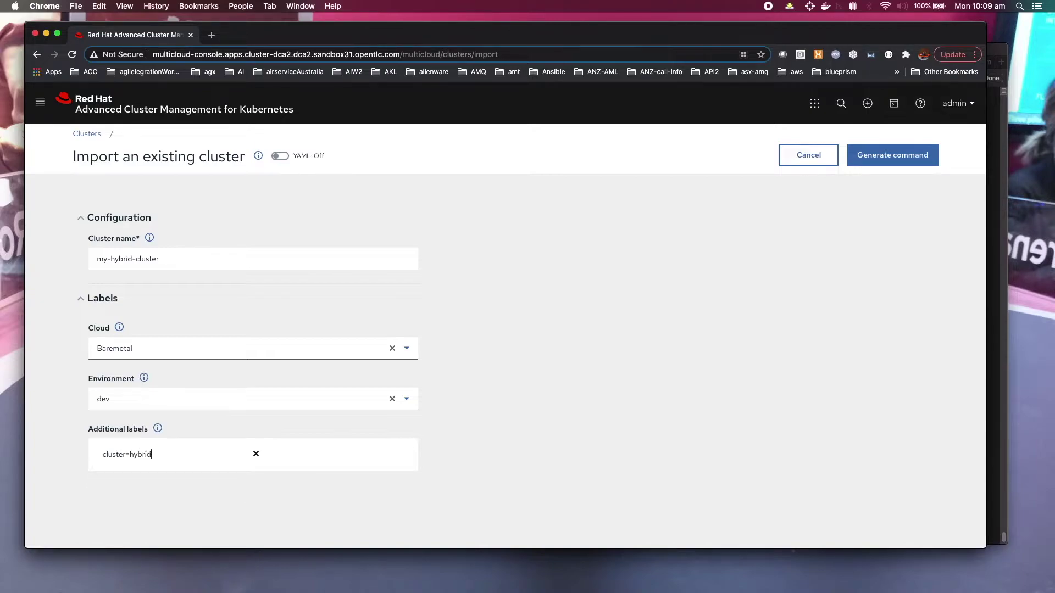
text(d)
key(Return)
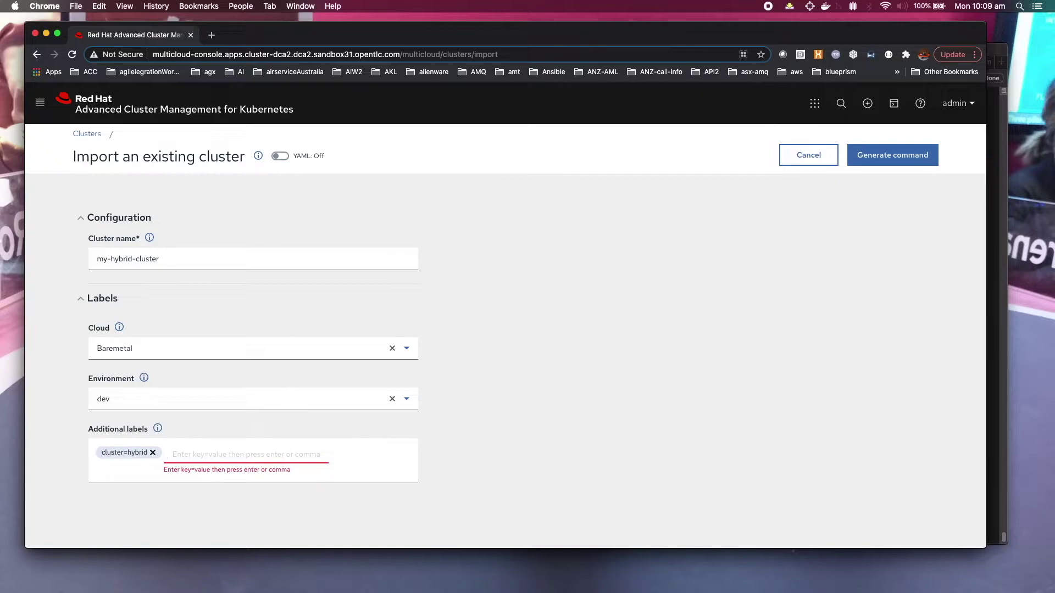
text(ingress)
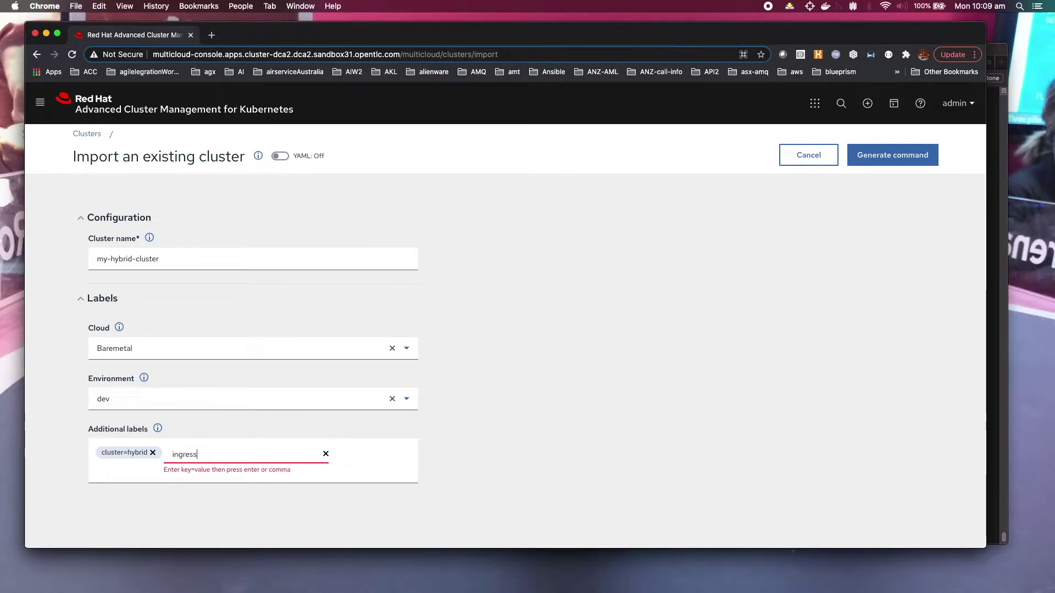
text(=tra)
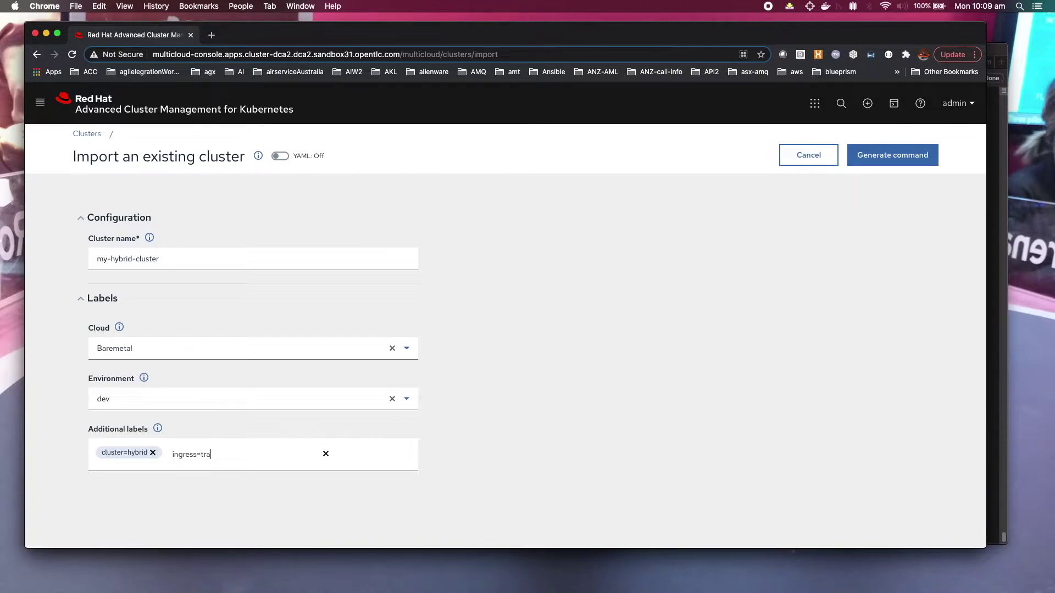
text(efik)
key(Return)
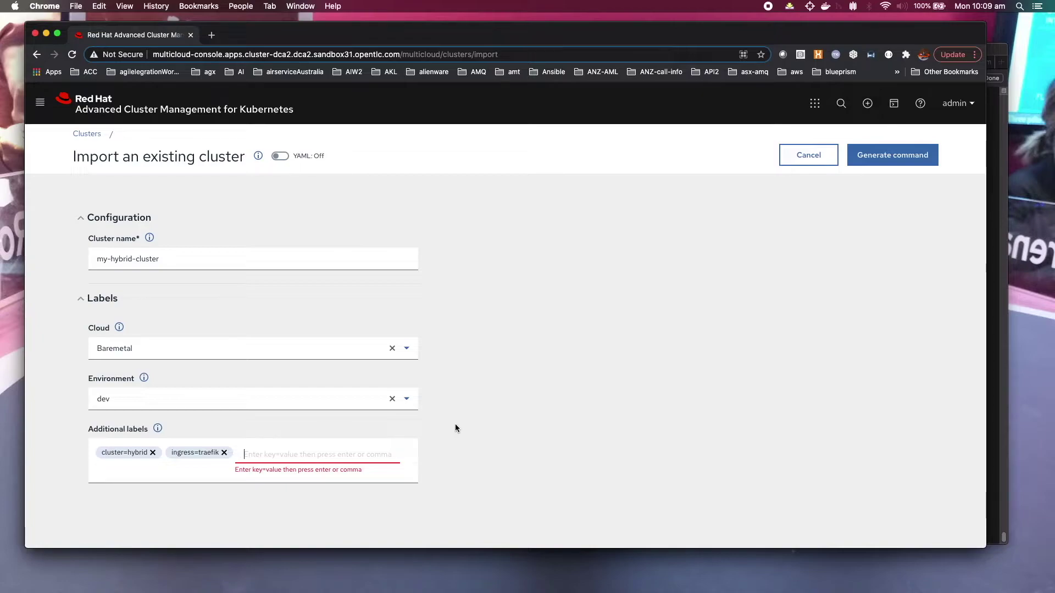
Generate the import command for my-hybrid-cluster and copy it to the clipboard
click(901, 158)
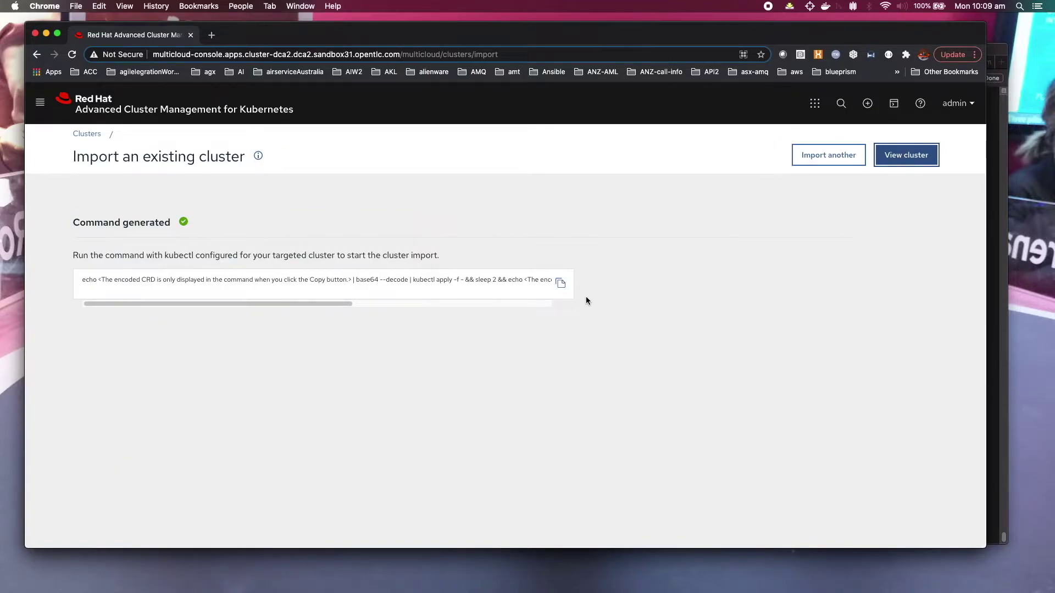
click(561, 284)
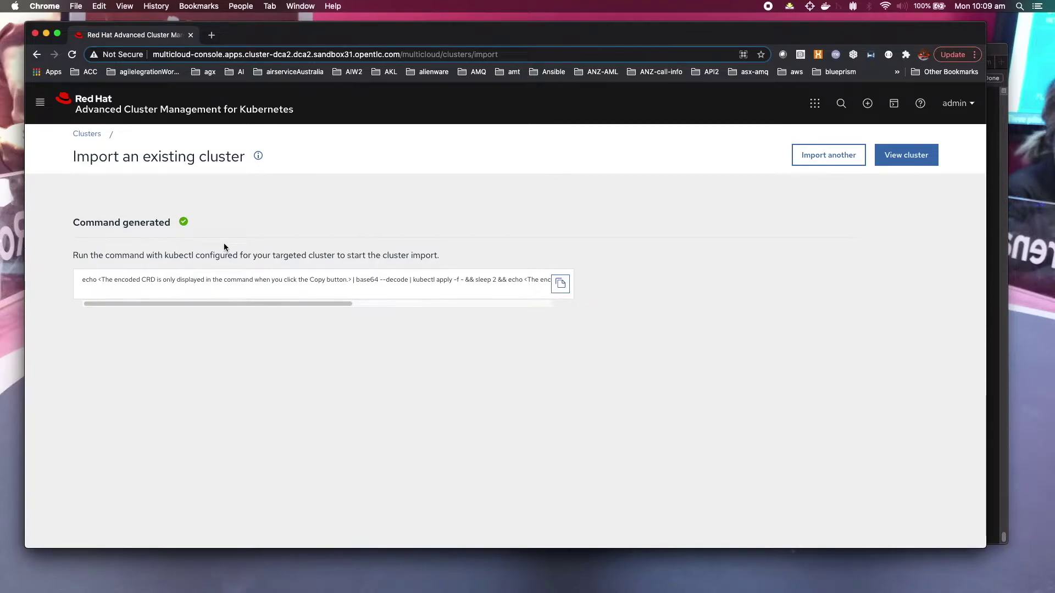
Switch to the k3s Terminal session and run the copied import command on the k3s cluster
key(ctrl+Up)
click(604, 201)
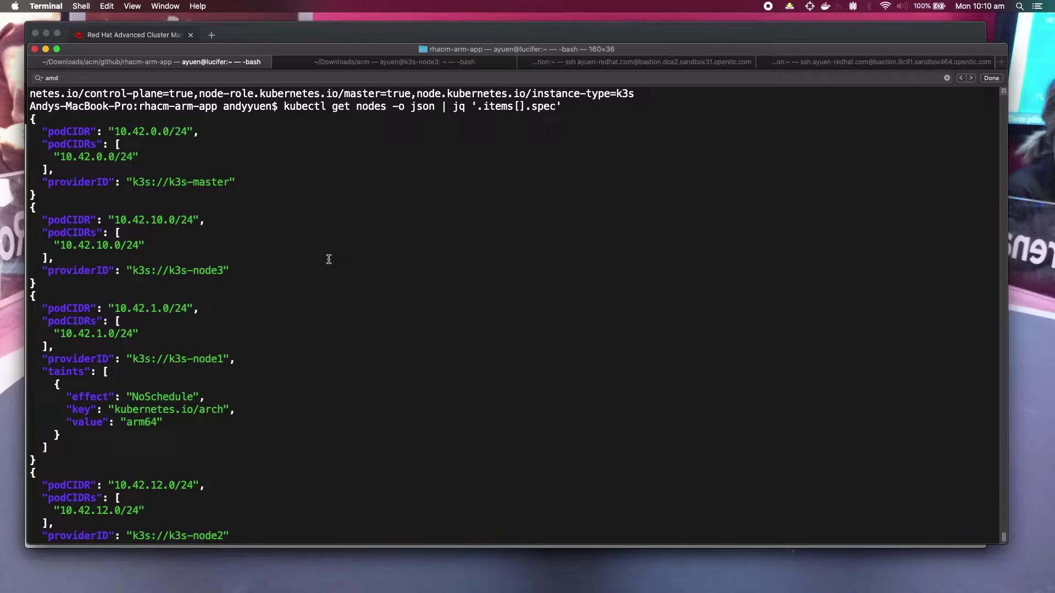
key(Return)
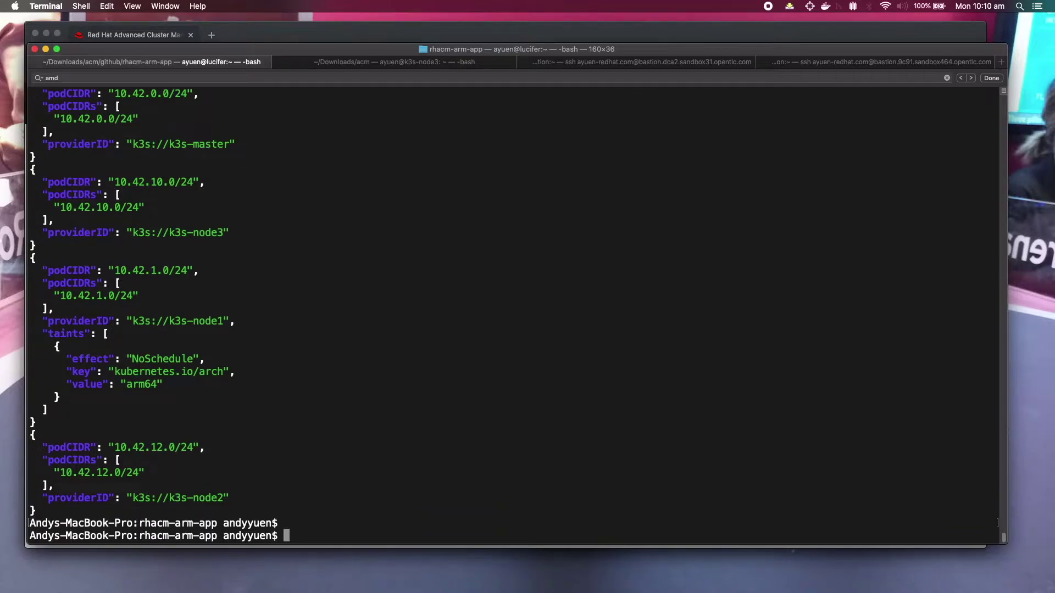
right_click(345, 246)
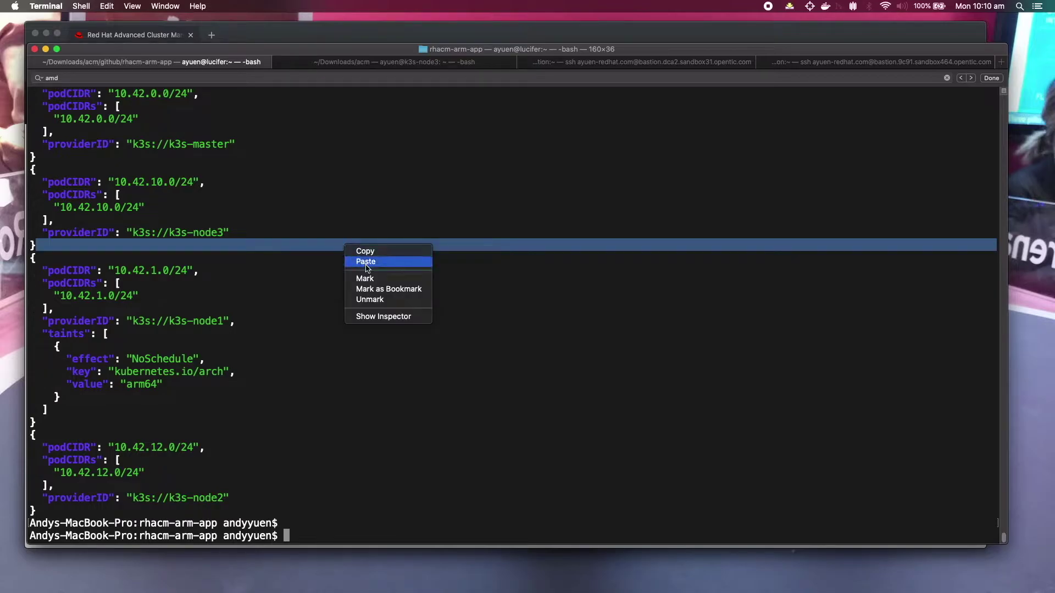
click(366, 262)
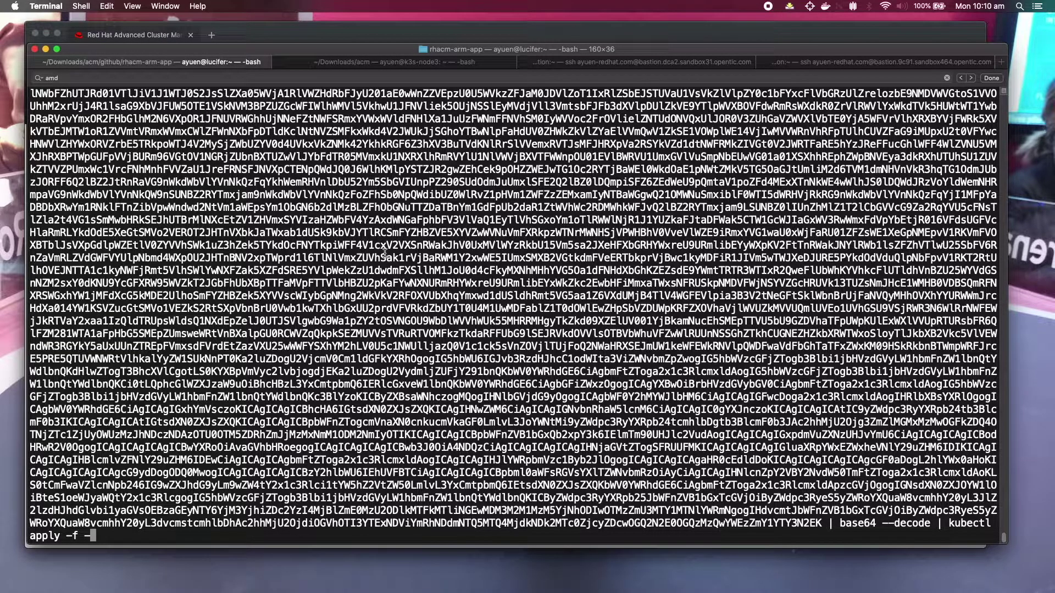
key(Return)
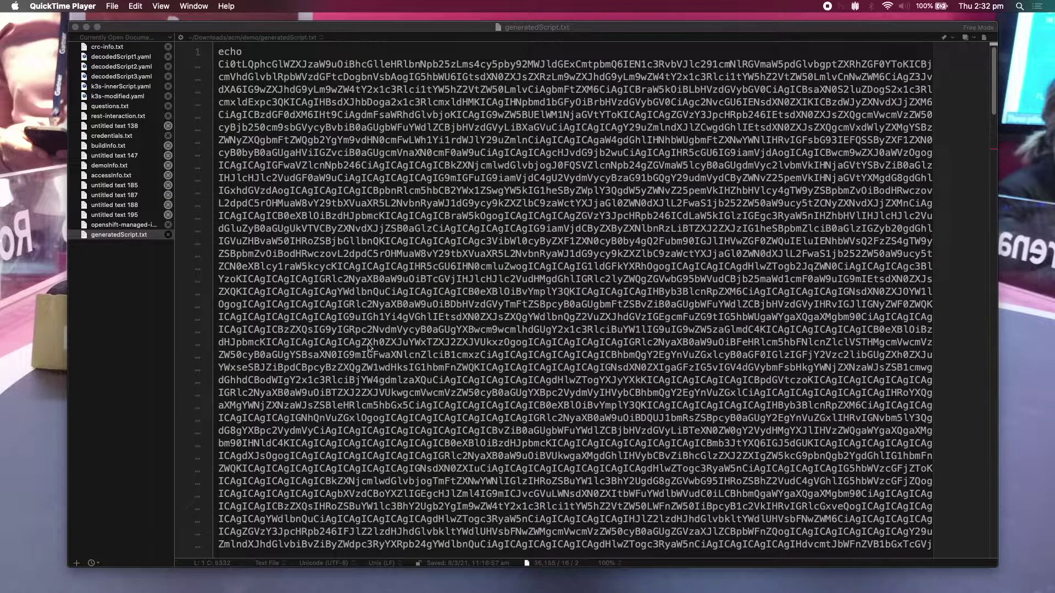
Examine both base64-encoded blocks and the decode and kubectl apply commands that follow them in generatedScript.txt
scroll(371, 335, down, 5)
scroll(371, 335, down, 12)
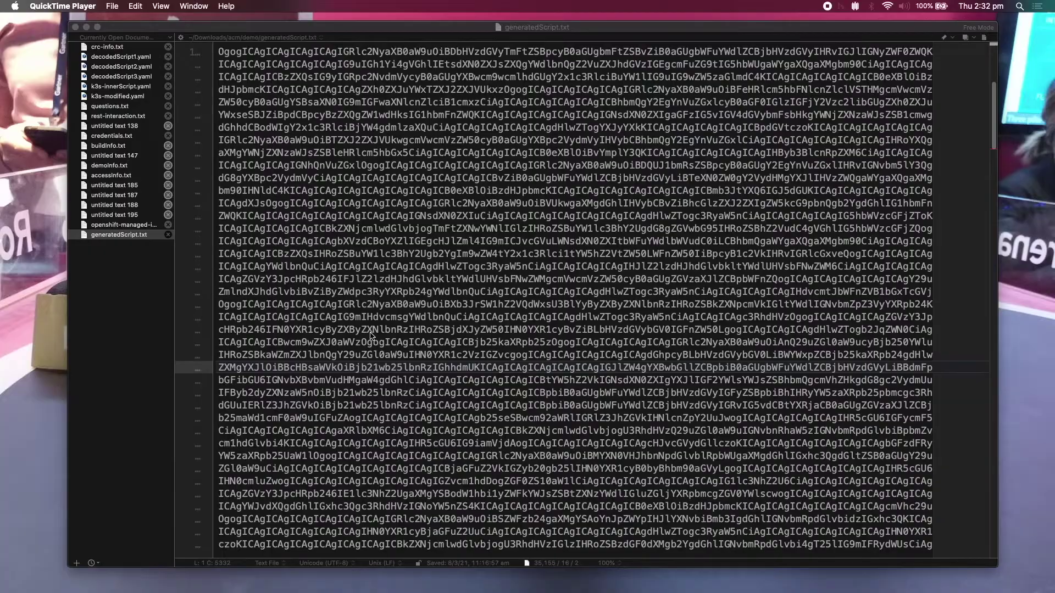
scroll(371, 336, down, 1)
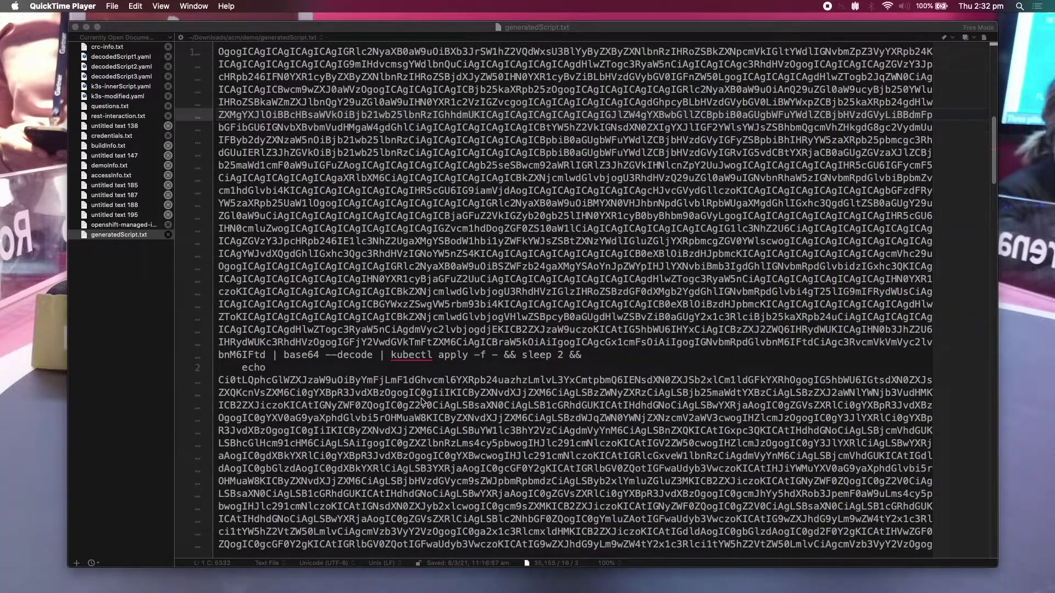
scroll(411, 409, down, 20)
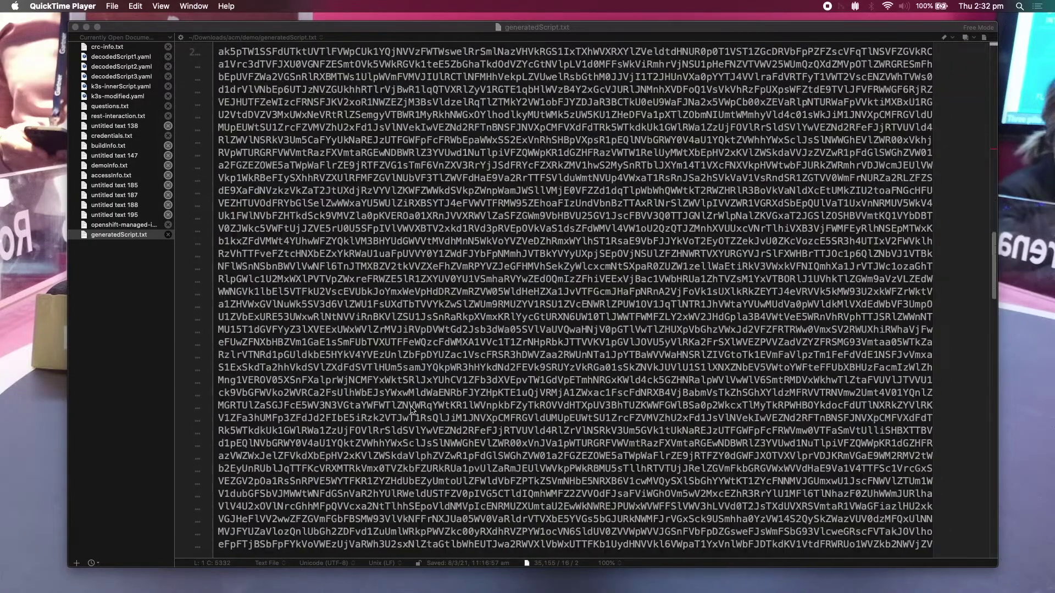
scroll(411, 408, down, 15)
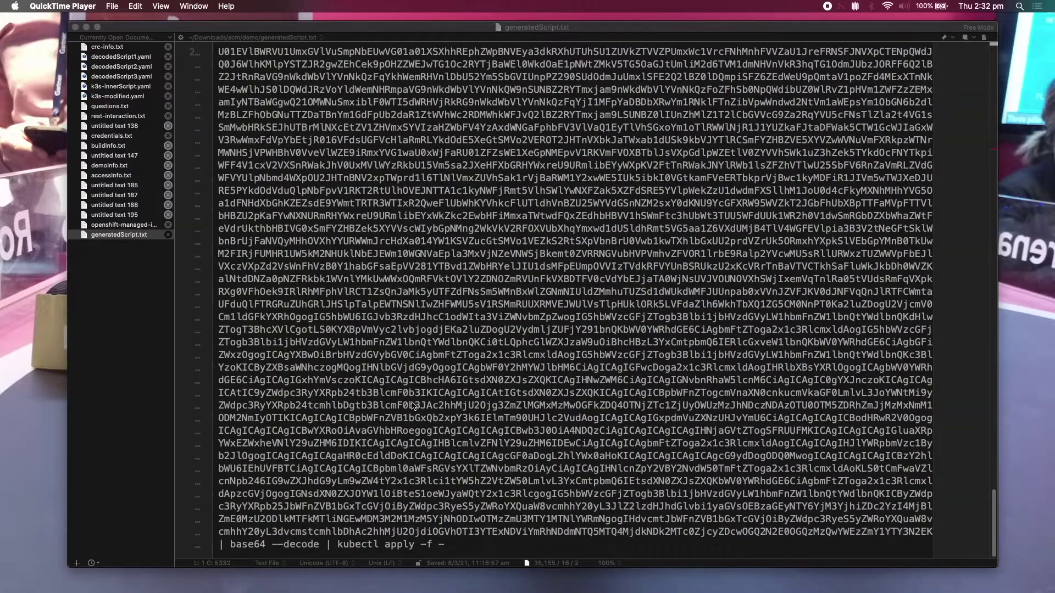
scroll(413, 407, up, 5)
scroll(413, 407, up, 20)
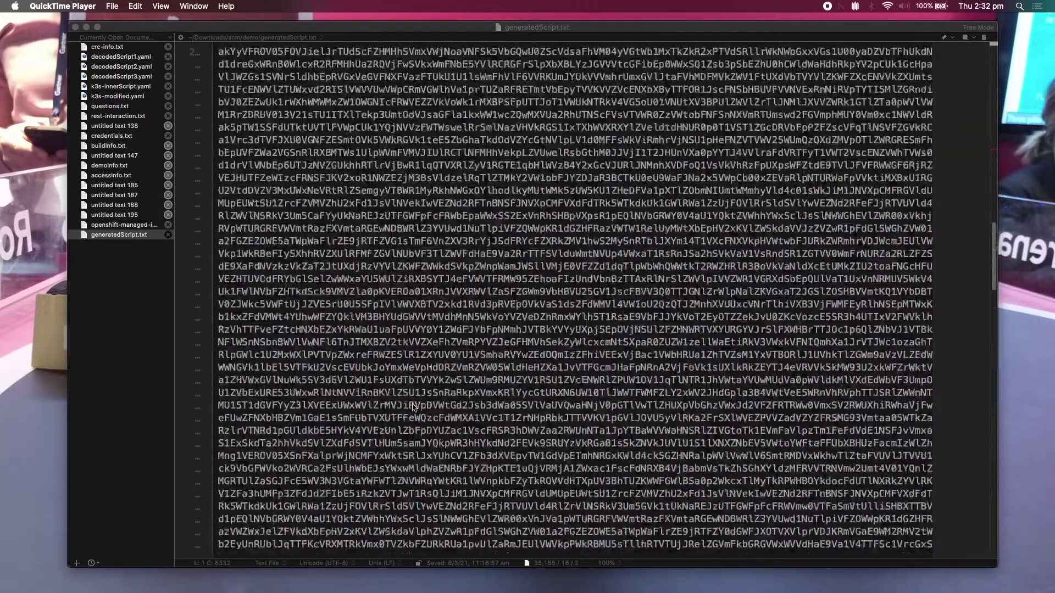
scroll(412, 408, up, 15)
scroll(404, 412, down, 5)
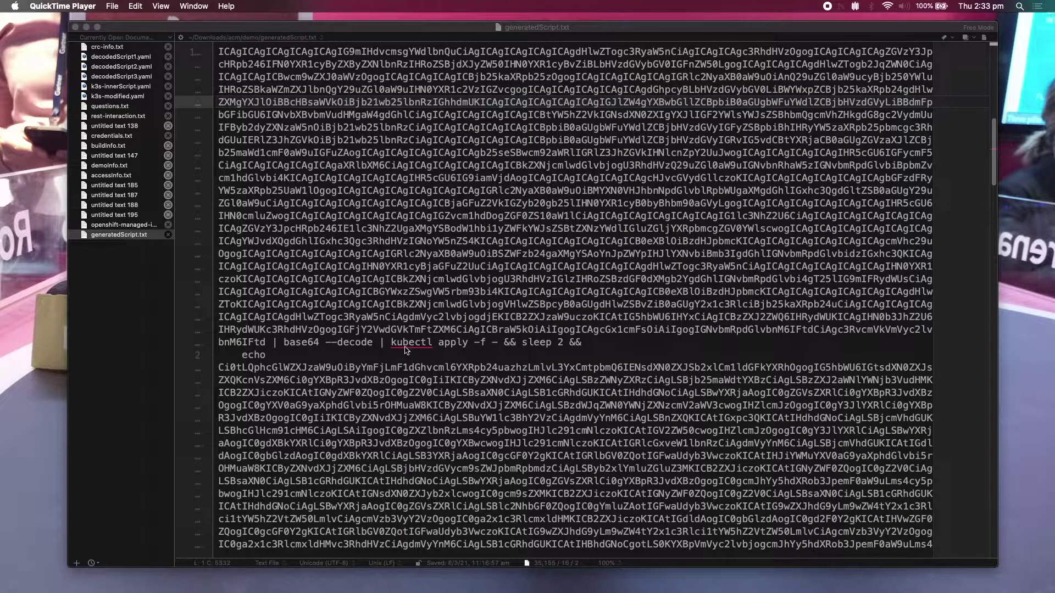
Replace the kubectl apply and sleep commands after the first base64 --decode with a redirect to file1.yaml
click(383, 347)
drag(381, 345, 580, 346)
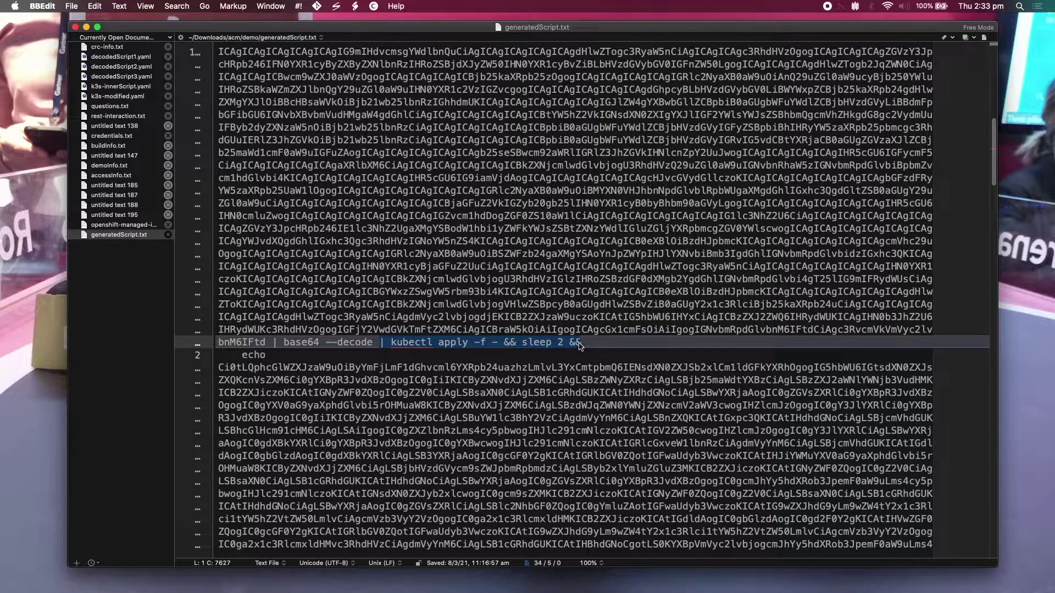
text(> )
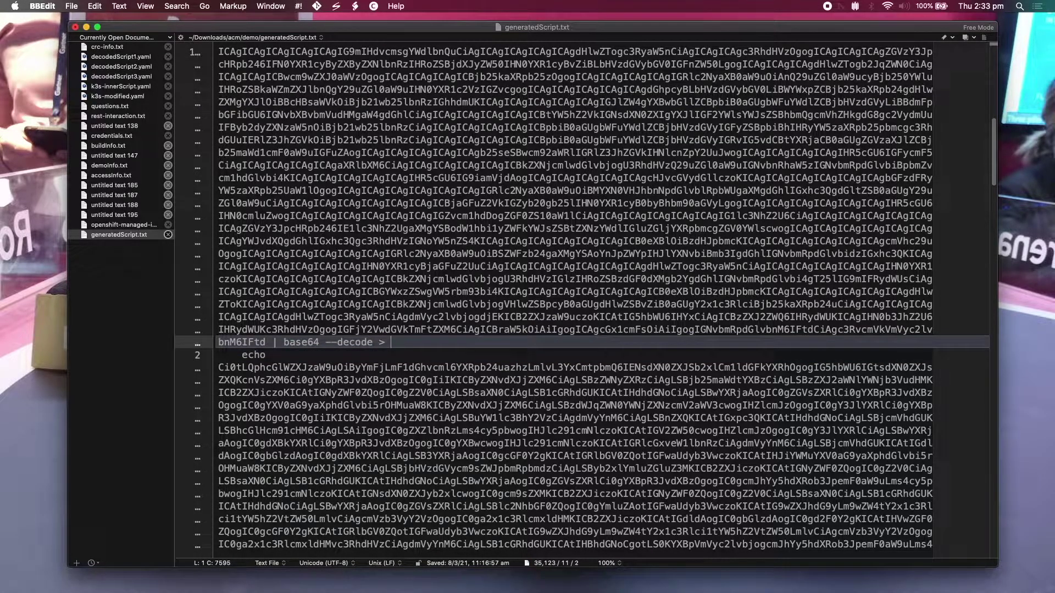
text(file.)
key(BackSpace)
text(1.yaml)
Check the decode command at the end of the script and view decodedScript1.yaml and decodedScript2.yaml
scroll(363, 192, down, 20)
scroll(372, 186, down, 15)
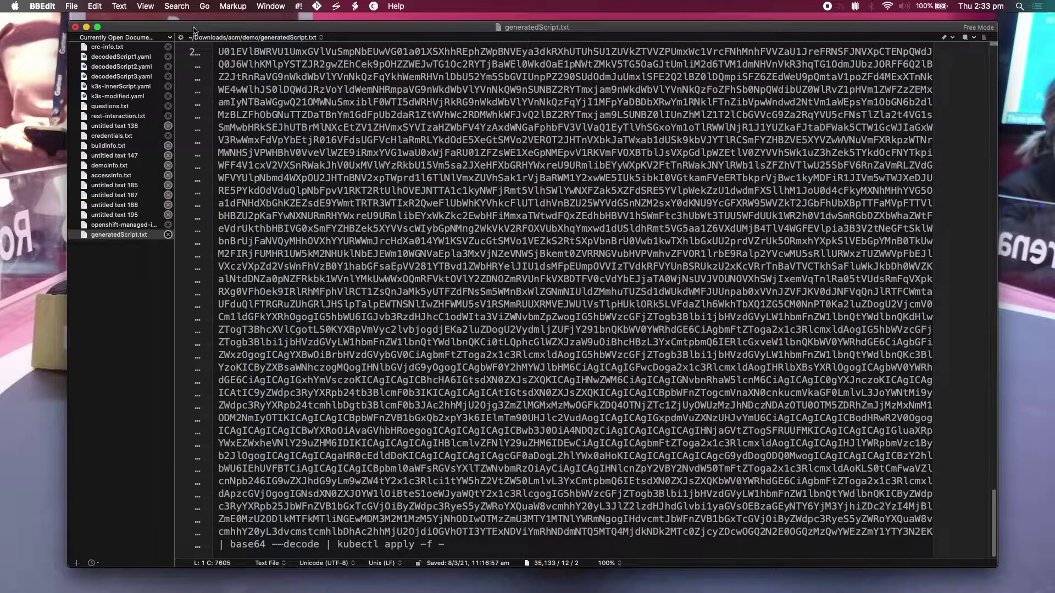
click(135, 59)
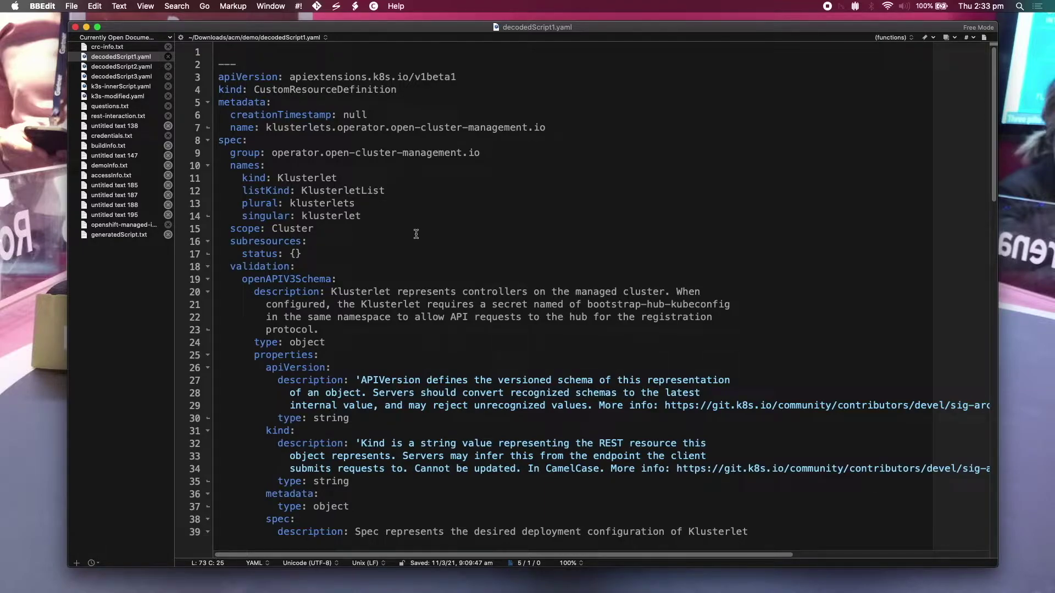
click(143, 69)
click(470, 227)
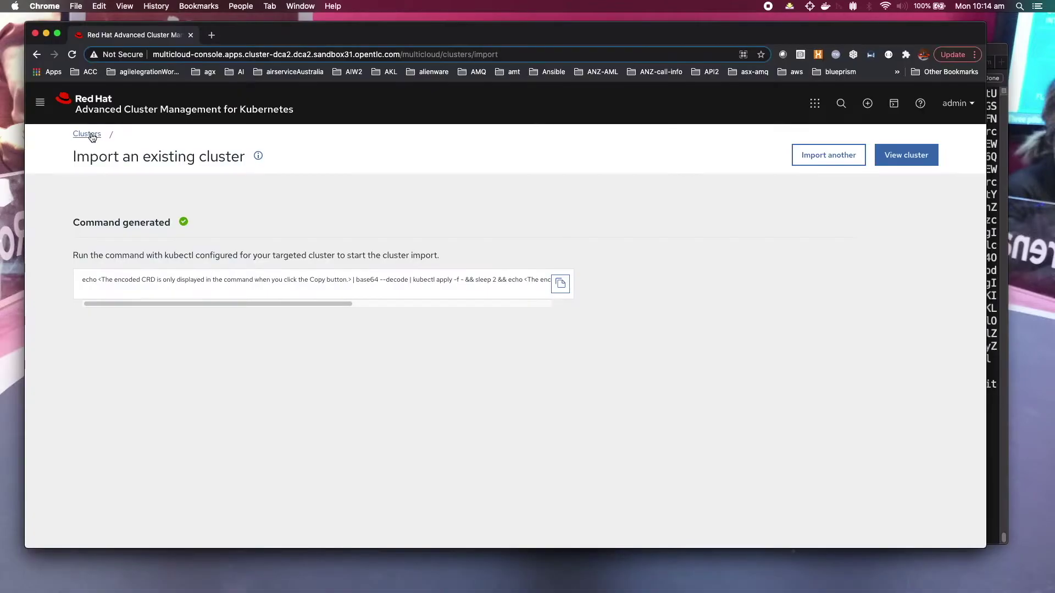
Go back to the cluster list and view the details and nodes of my-onenshift-cluster
click(90, 137)
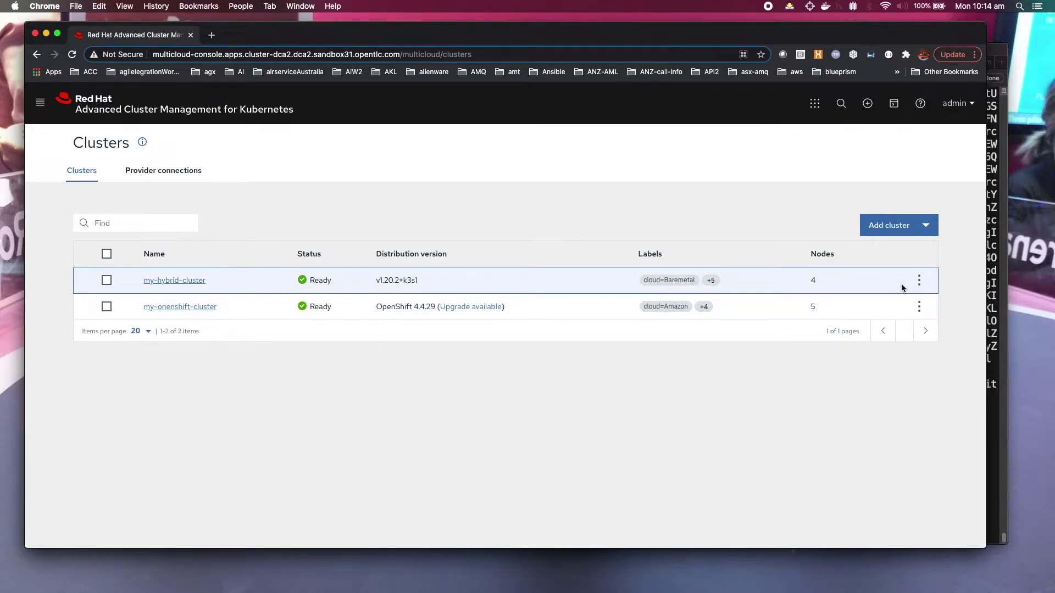
click(205, 308)
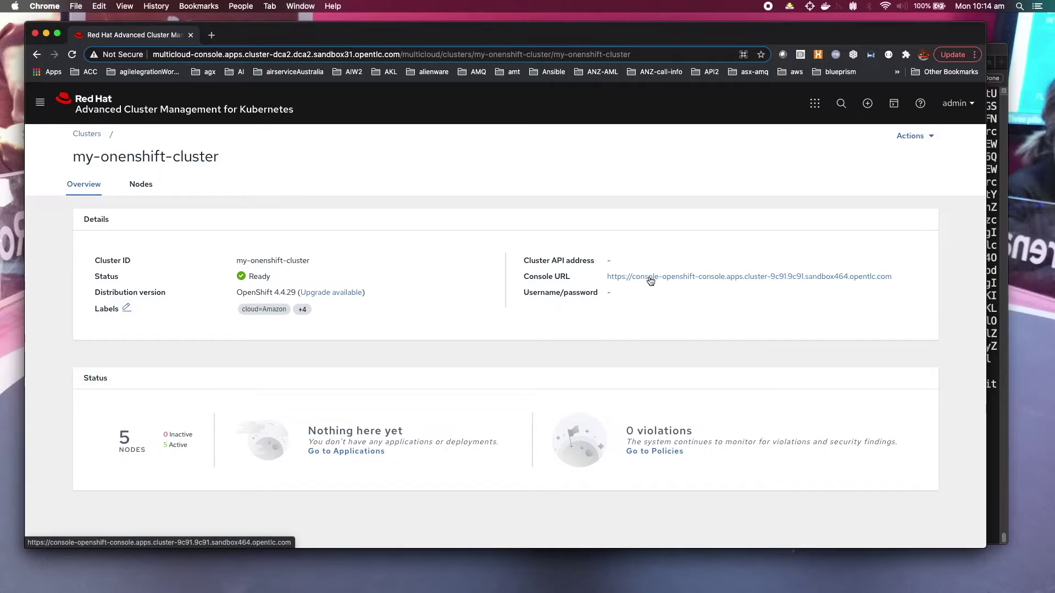
click(147, 186)
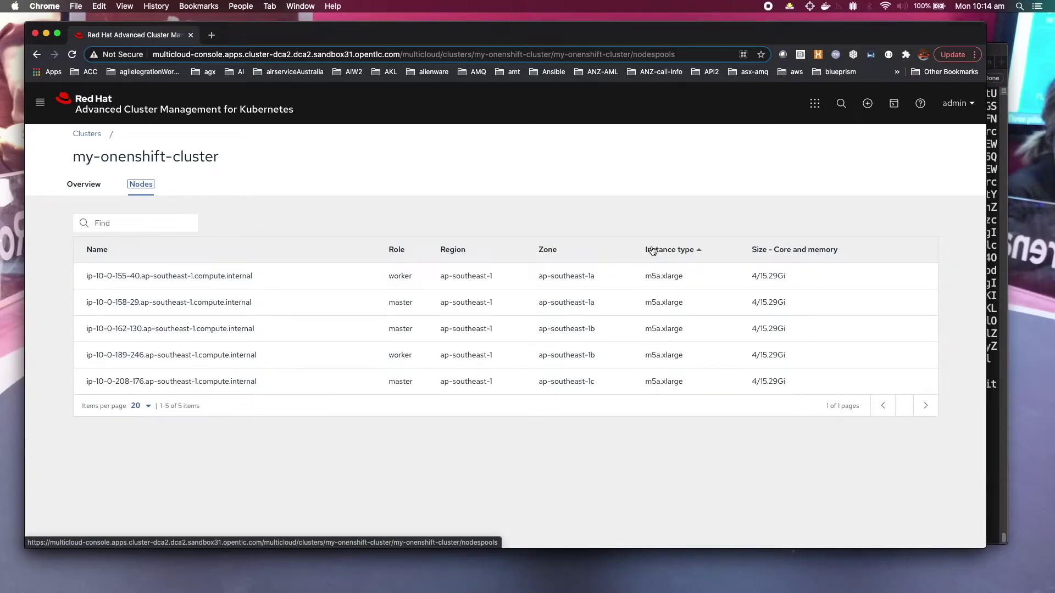
Return to the cluster list and view the details and nodes of my-hybrid-cluster
click(88, 134)
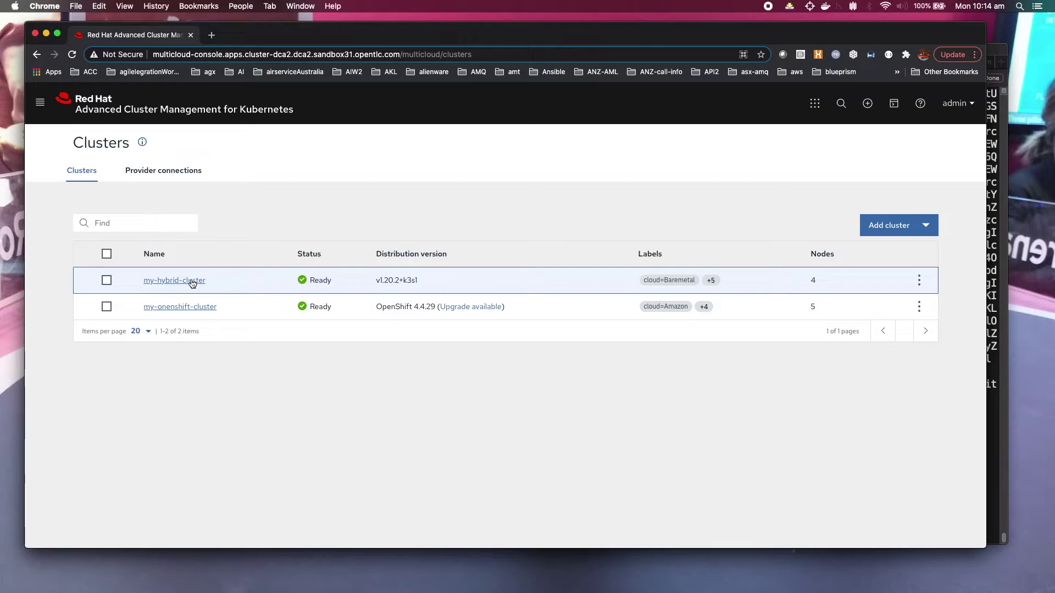
click(189, 280)
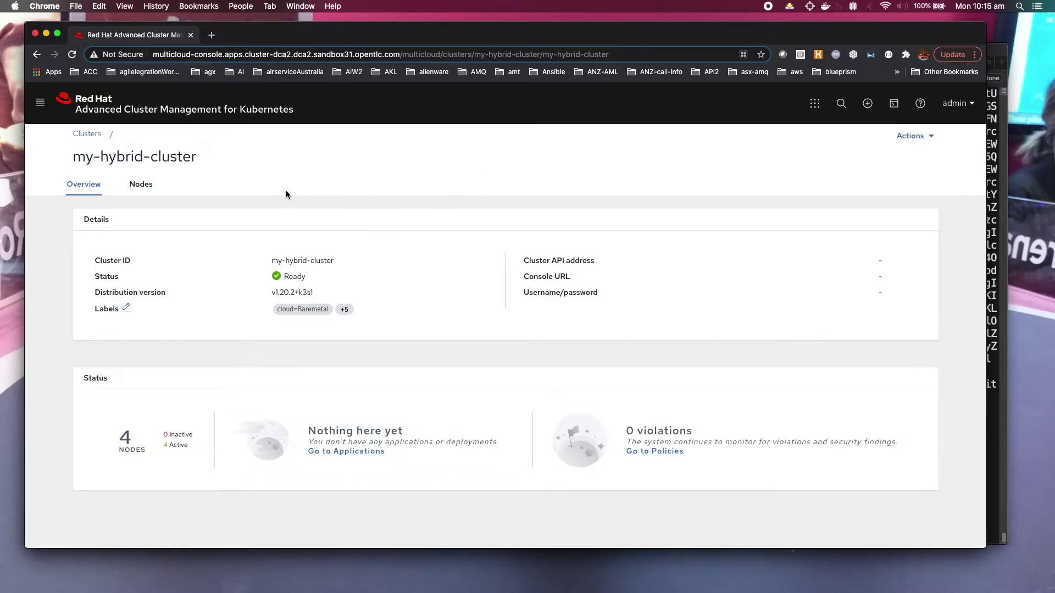
click(141, 185)
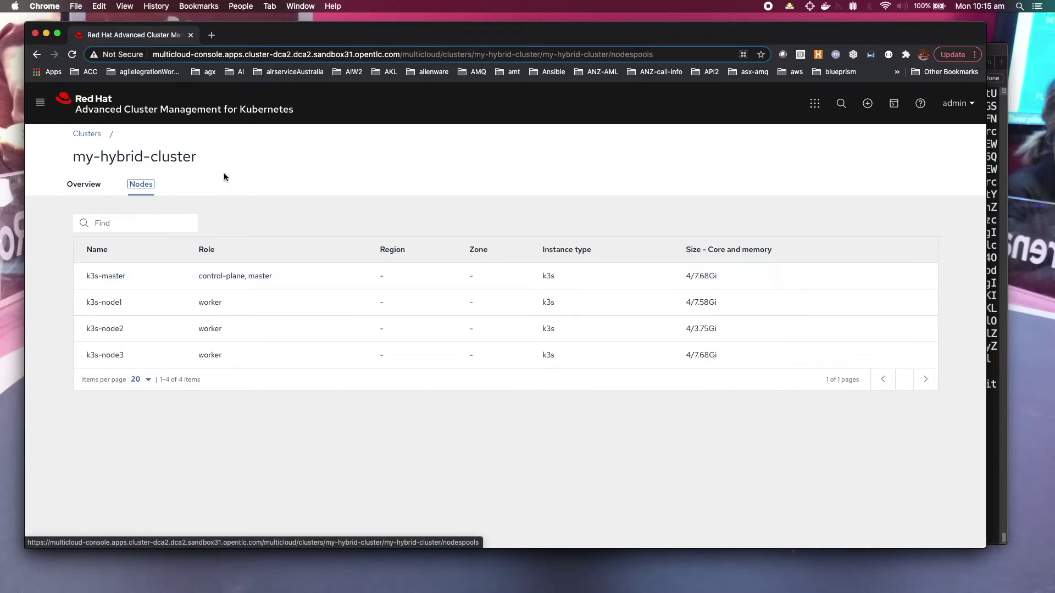
Switch to Terminal, run k get pods -A, and highlight the open-cluster-management-agent and open-cluster-management-agent-addon pods
key(super+Tab)
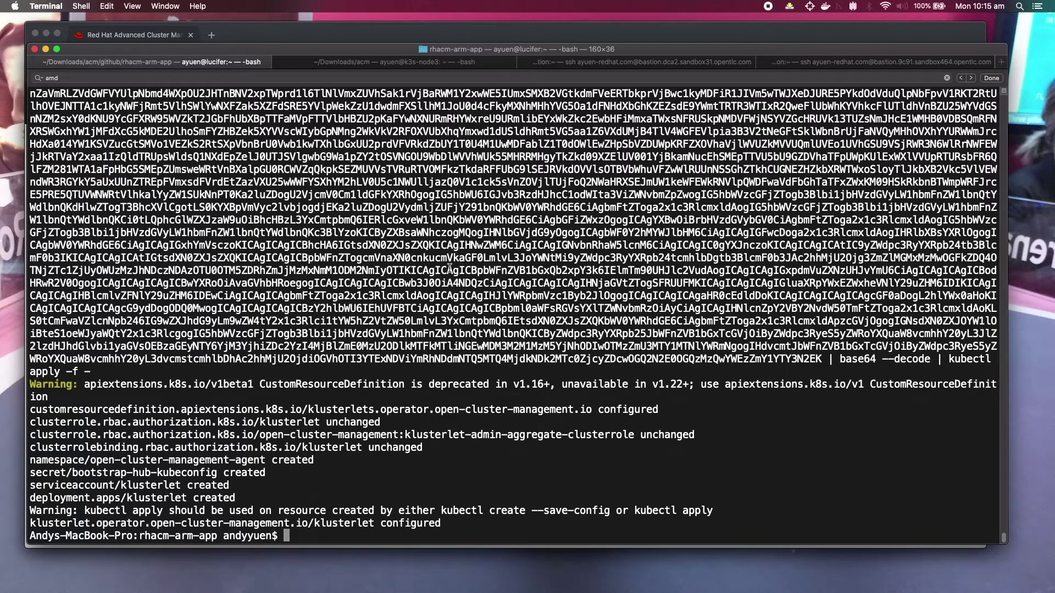
text(k get pods -A)
key(Return)
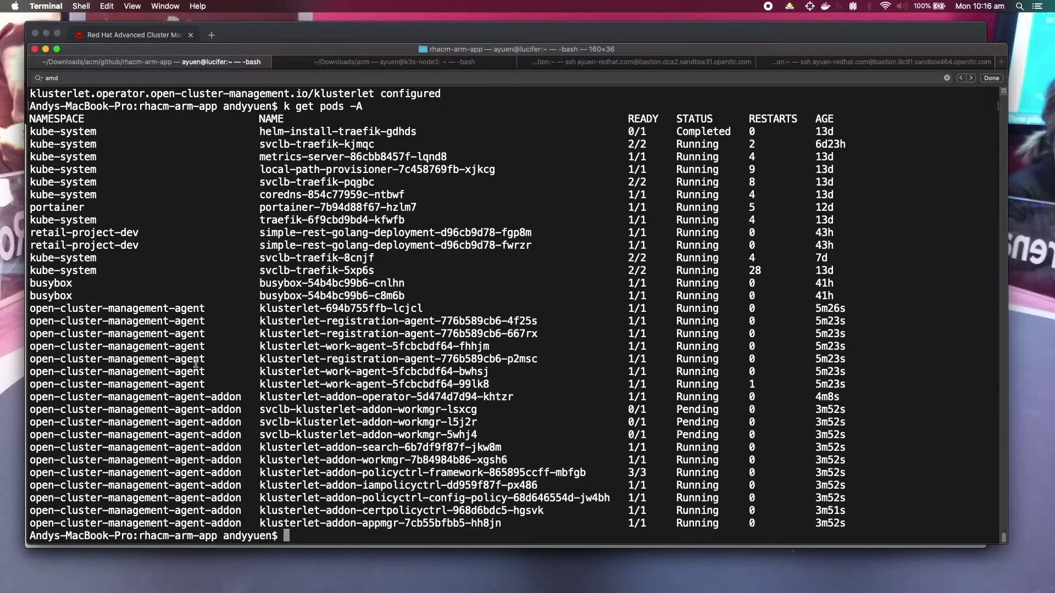
drag(32, 311, 890, 519)
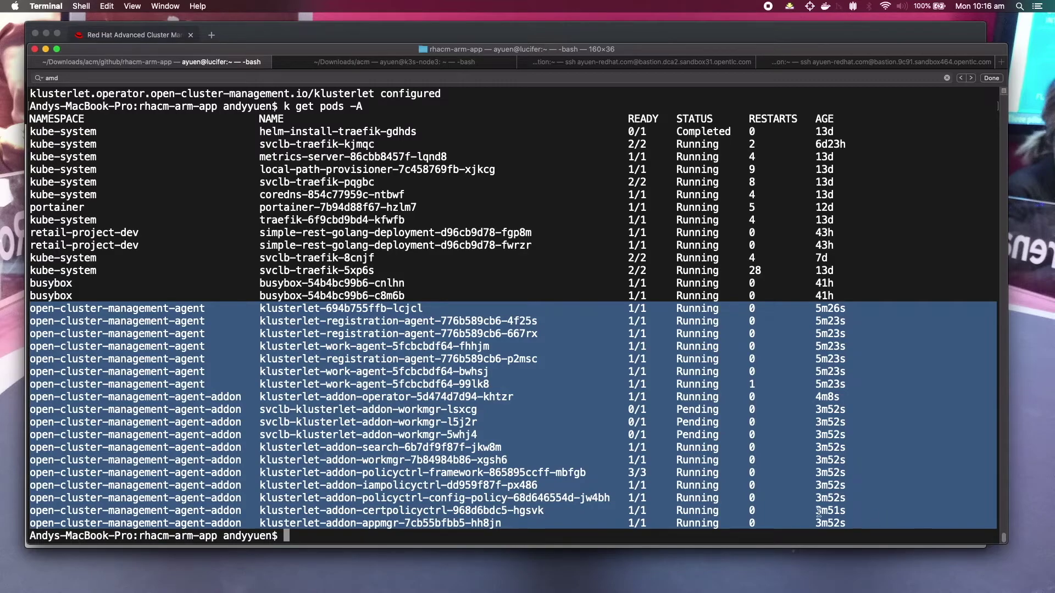